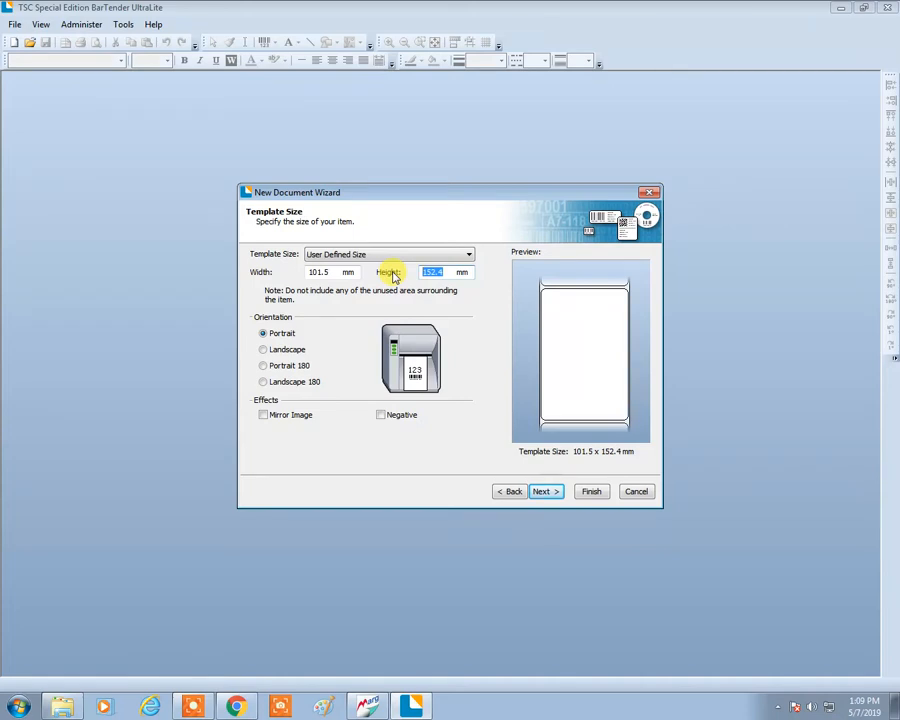
Step: Set the template height to 50 mm and finish the new document wizard without any background features
type("50")
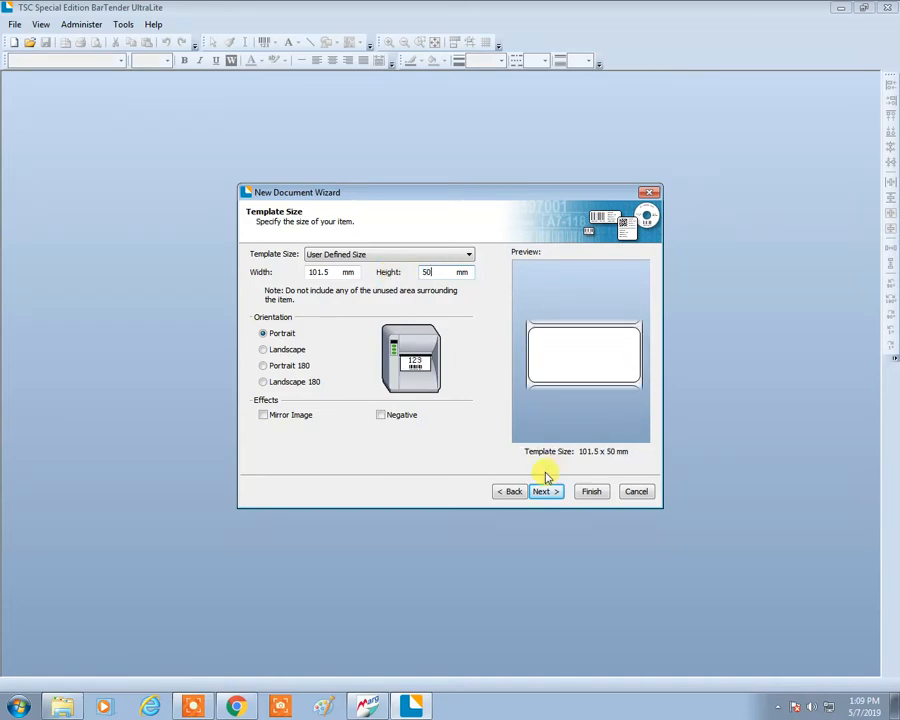
left_click(541, 492)
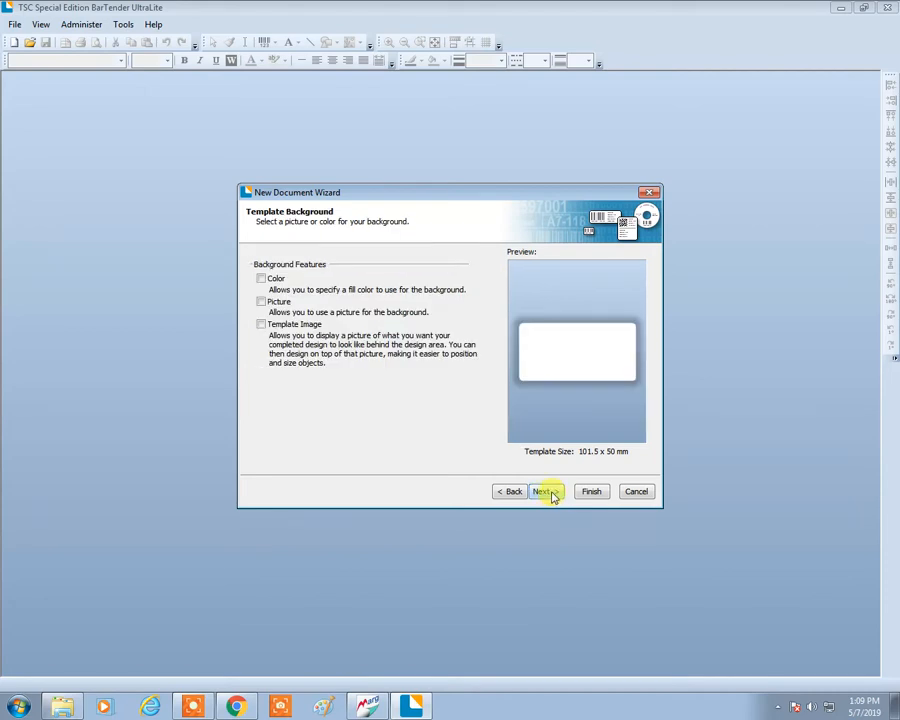
left_click(548, 492)
left_click(591, 493)
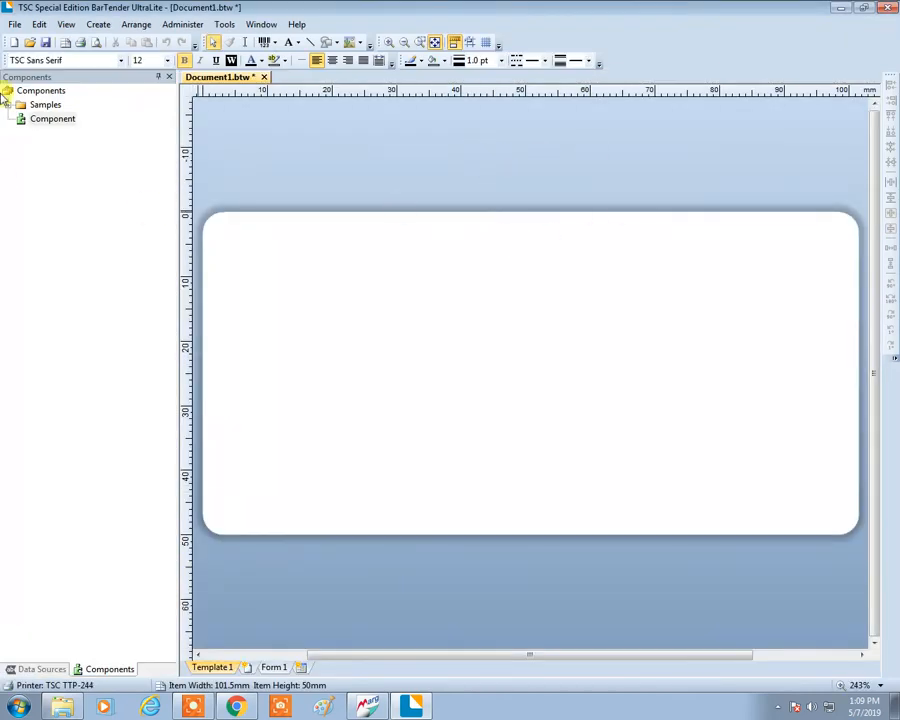
Step: Add a single-line text object centred near the label's upper edge and make it read "COMPANY NMAE"
left_click(290, 42)
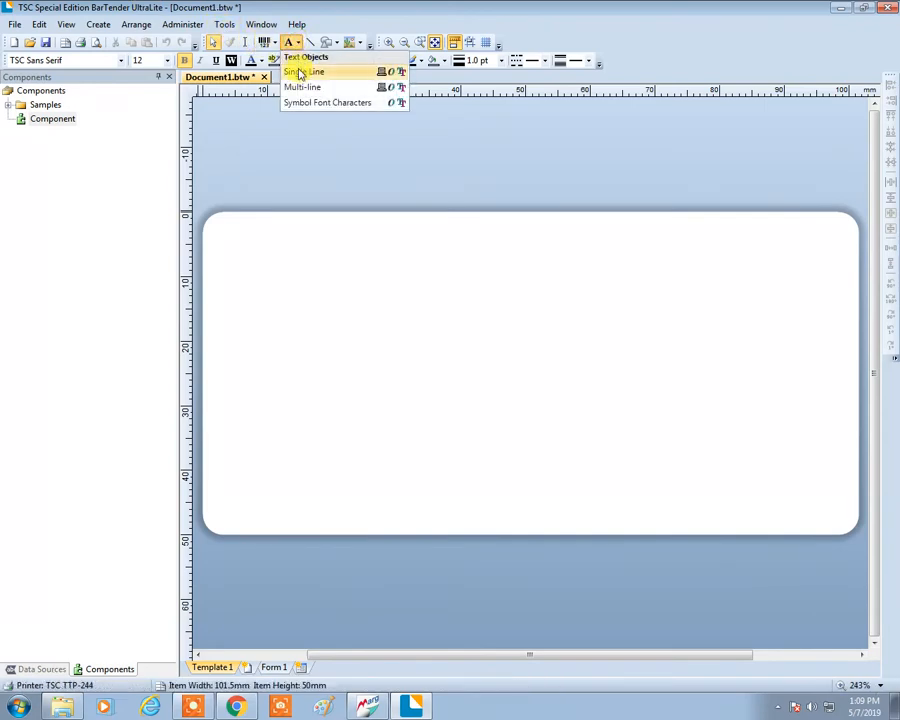
left_click(298, 72)
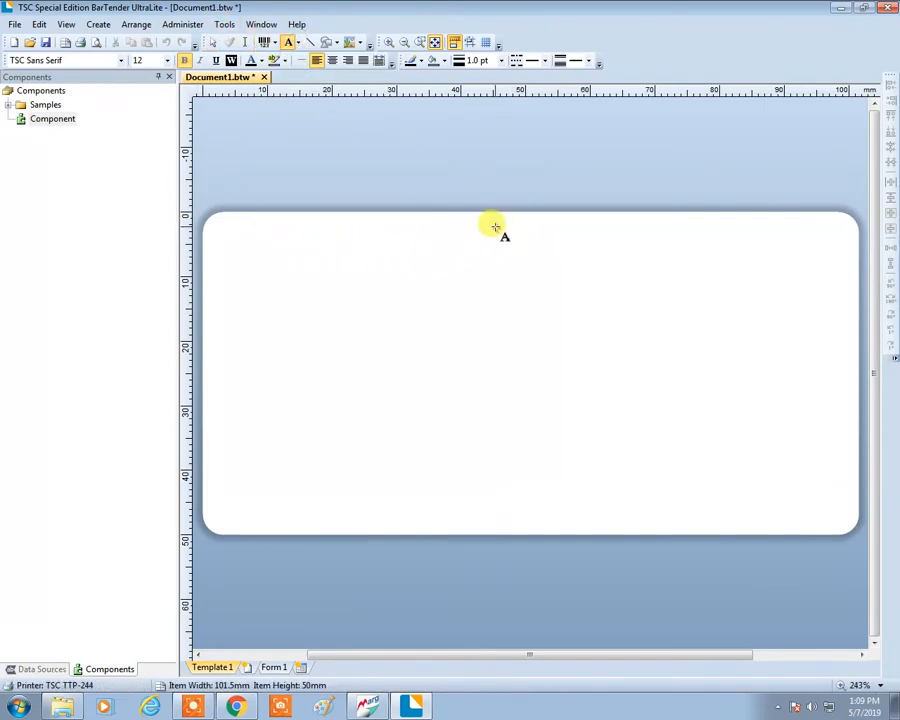
left_click(586, 228)
left_click_drag(648, 232, 528, 242)
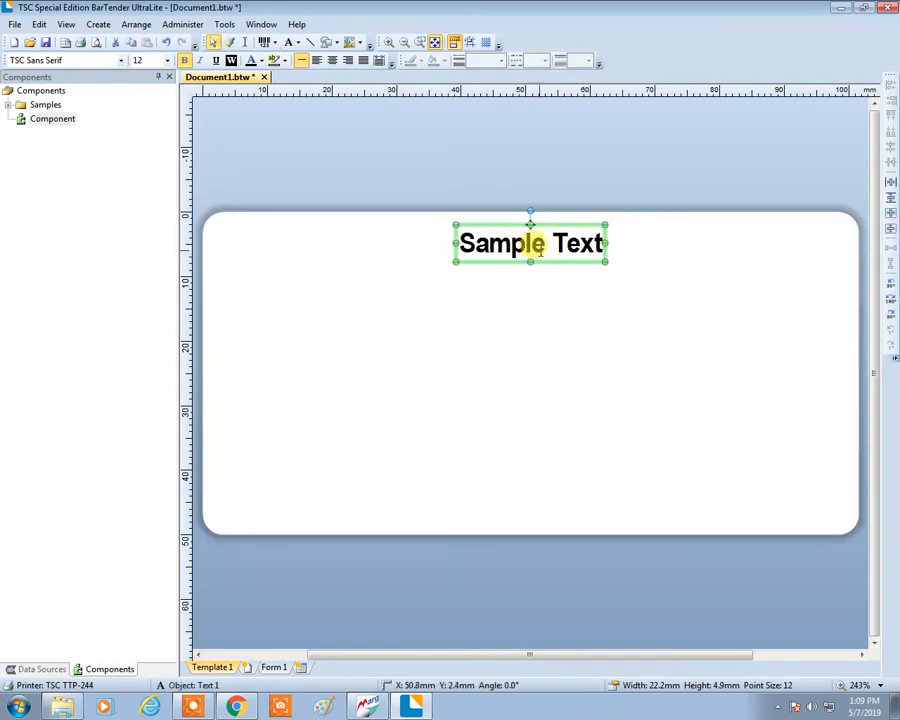
double_click(530, 242)
type("COMPAN")
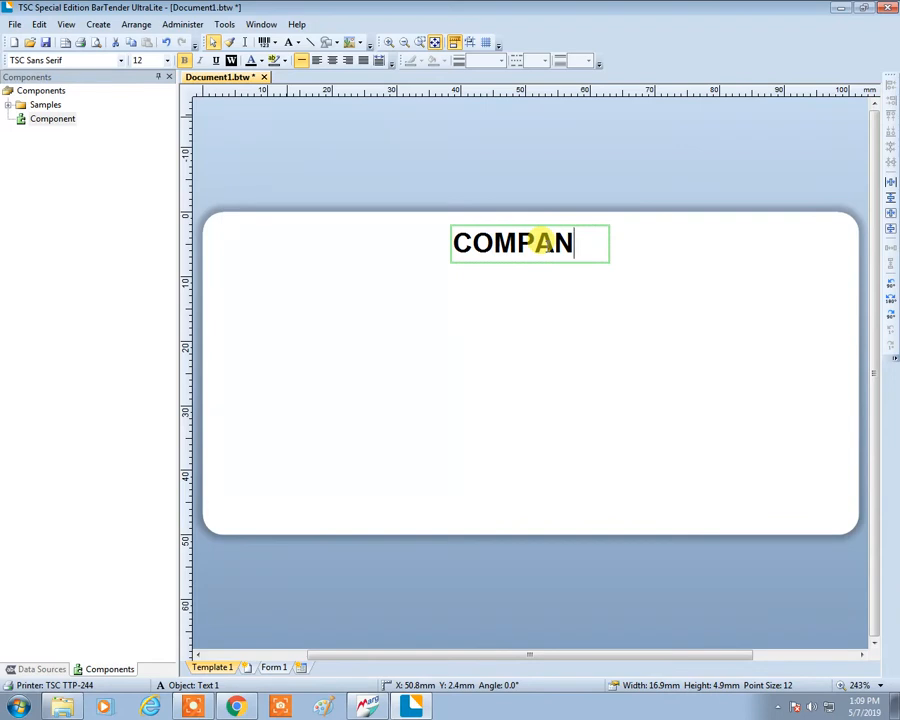
type("Y NMAE")
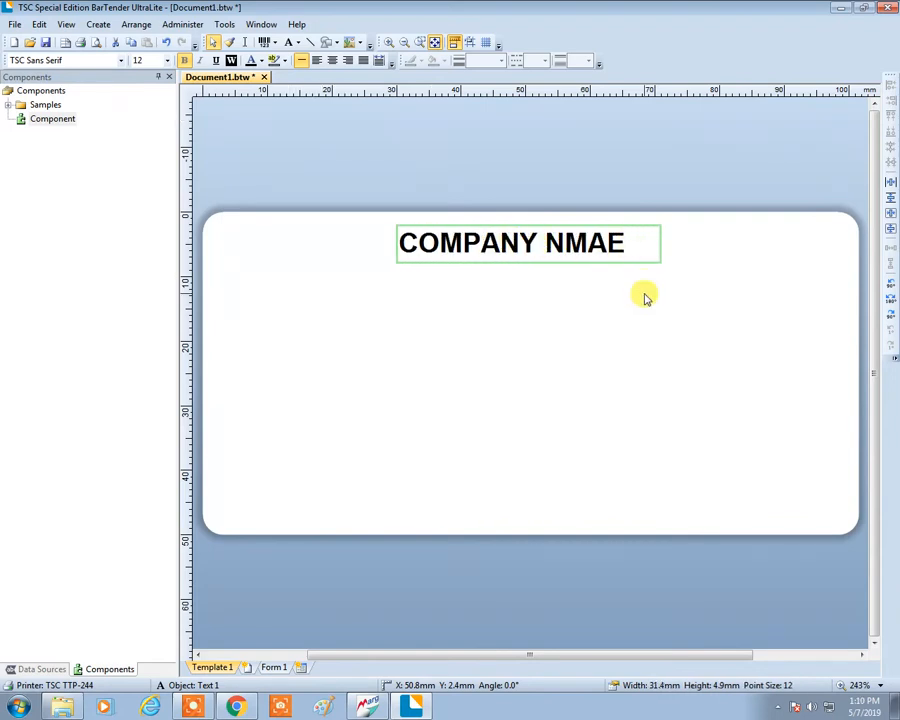
left_click(624, 330)
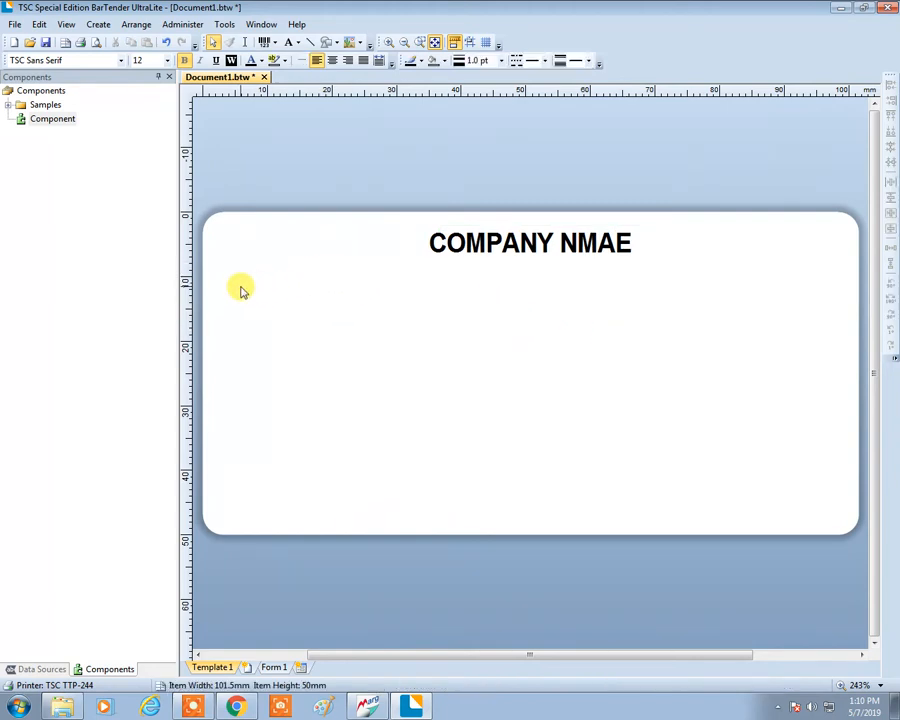
Step: Add a single-line text object reading "ITEM NAME" at the label's left side, below the company heading
left_click(297, 43)
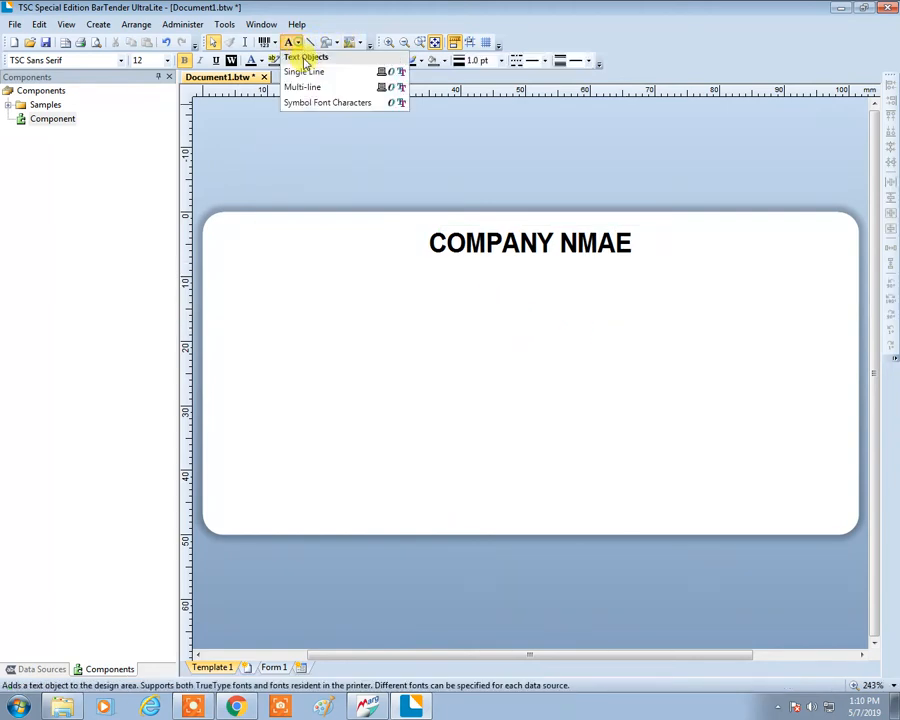
left_click(300, 71)
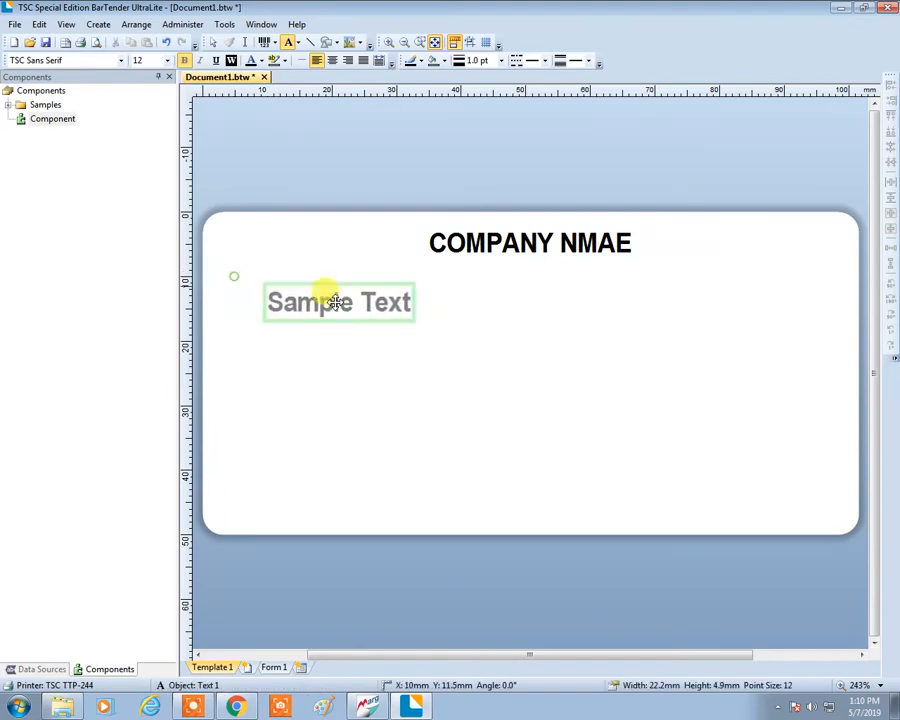
left_click(300, 288)
double_click(272, 288)
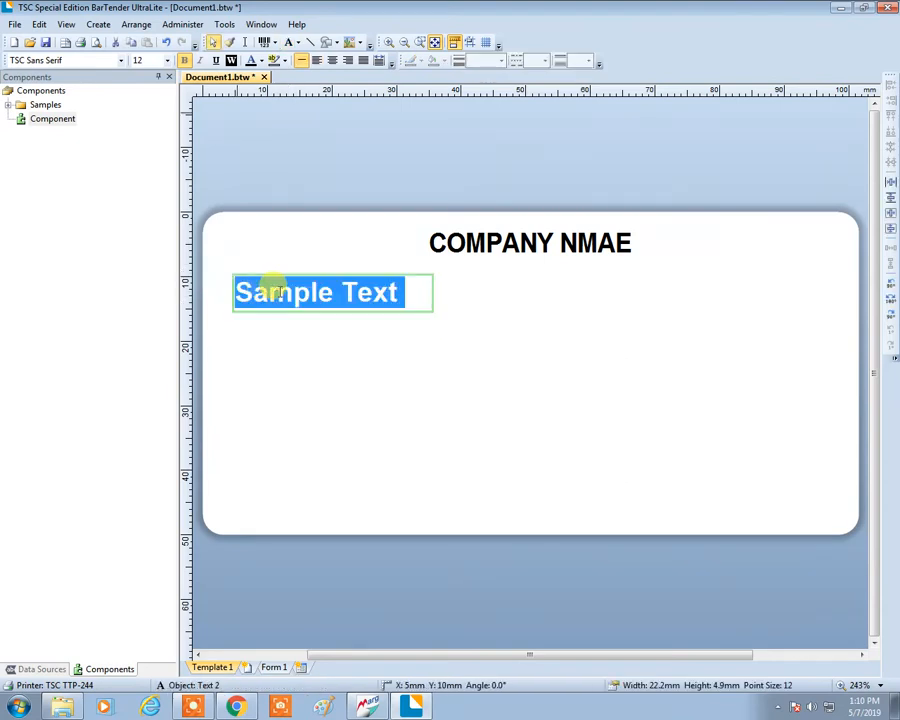
key("BackSpace")
type("ITEM")
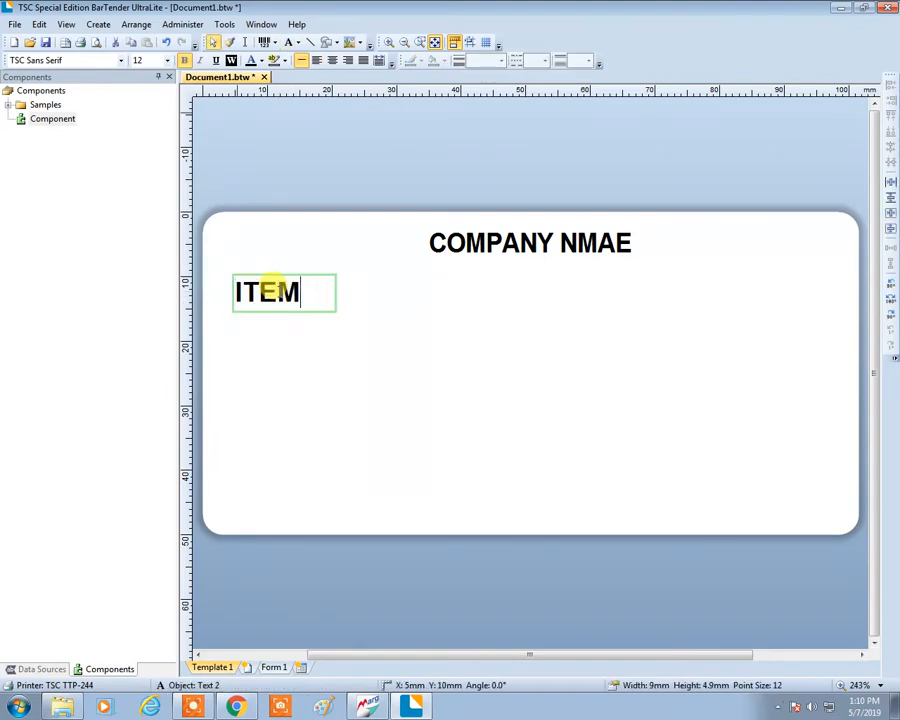
type(" NAME")
left_click(297, 354)
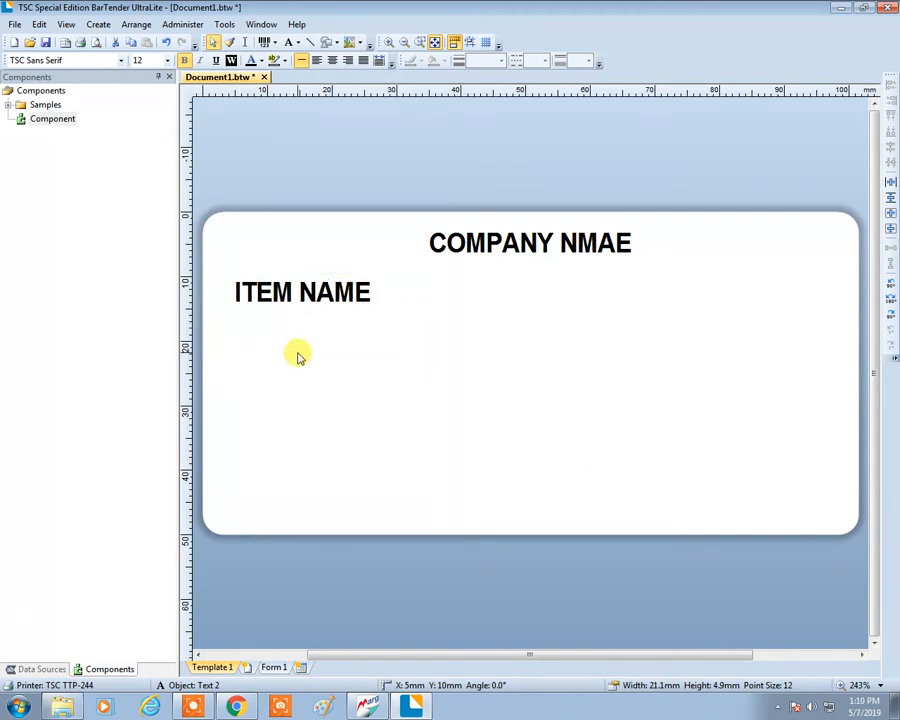
Step: Duplicate the ITEM NAME text, change the copy to "M.R.P" and place it in the label's lower right area
left_click(296, 281)
left_click_drag(334, 273, 748, 286)
double_click(744, 290)
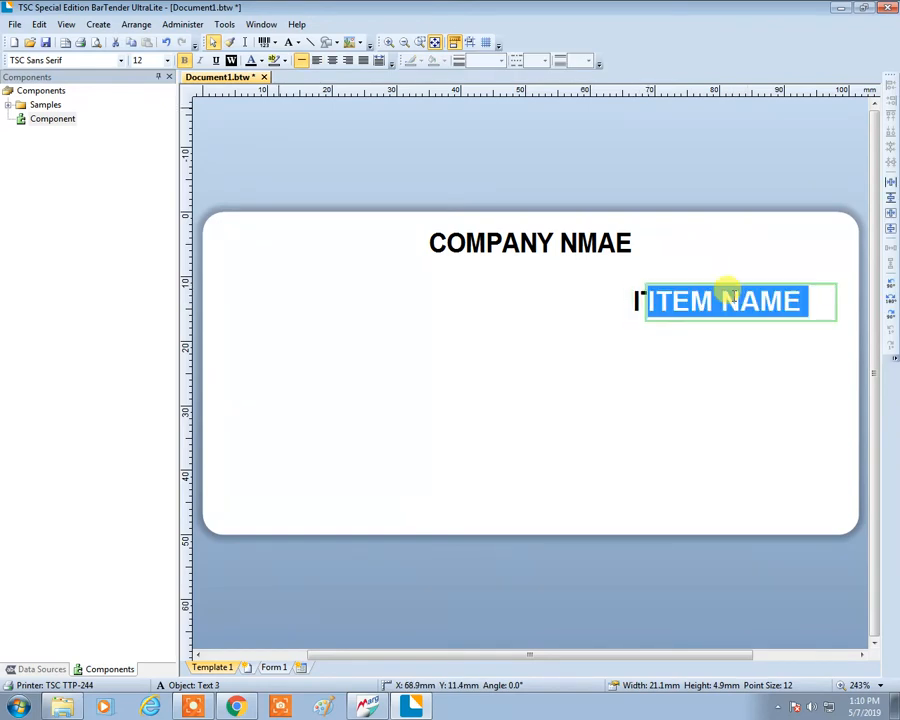
type("M.")
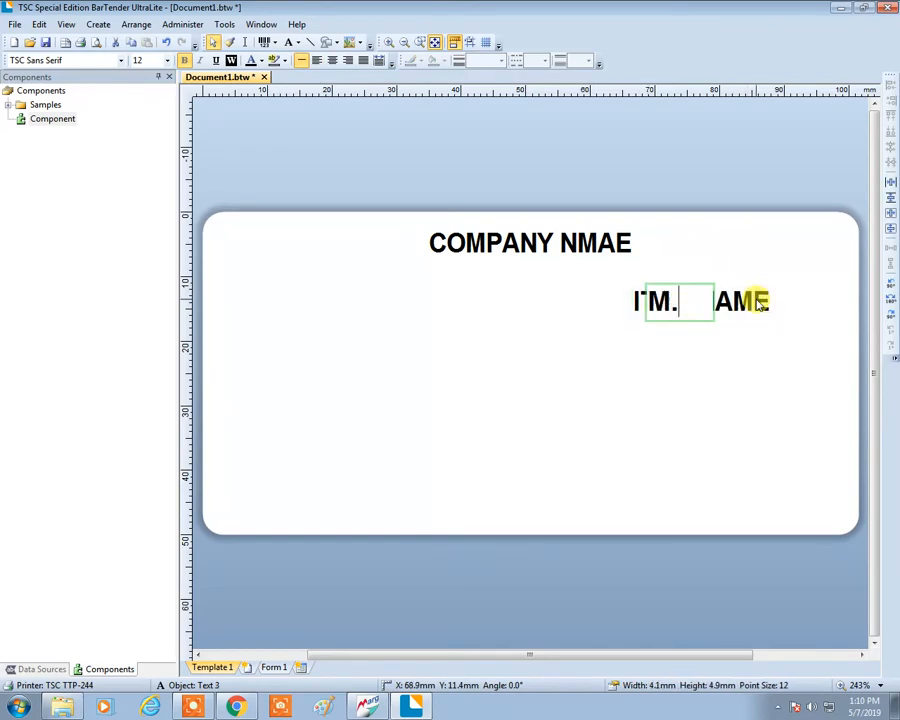
type("R.P")
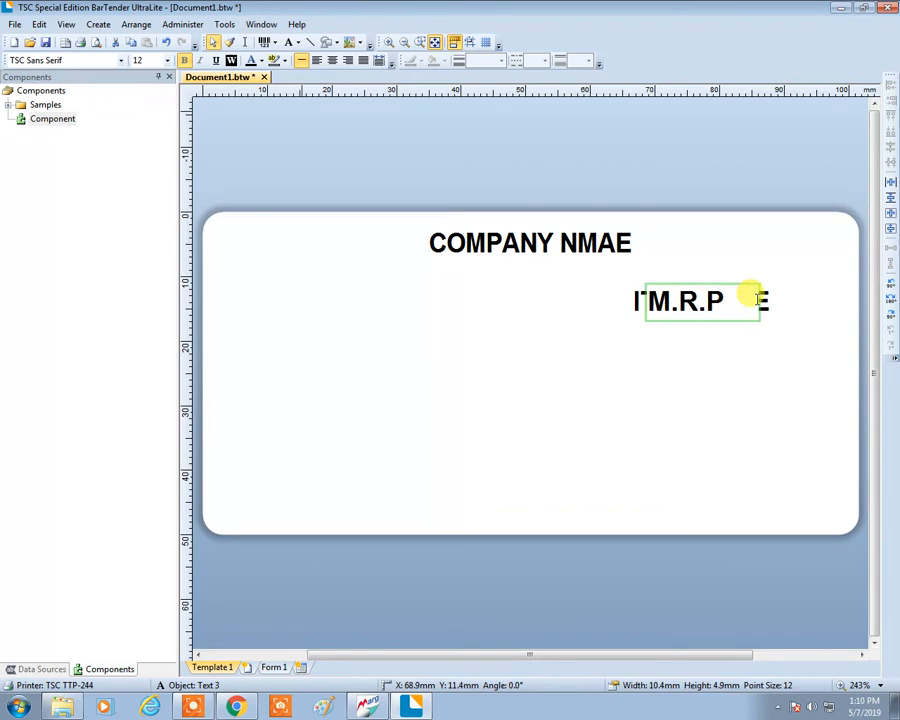
key("Return")
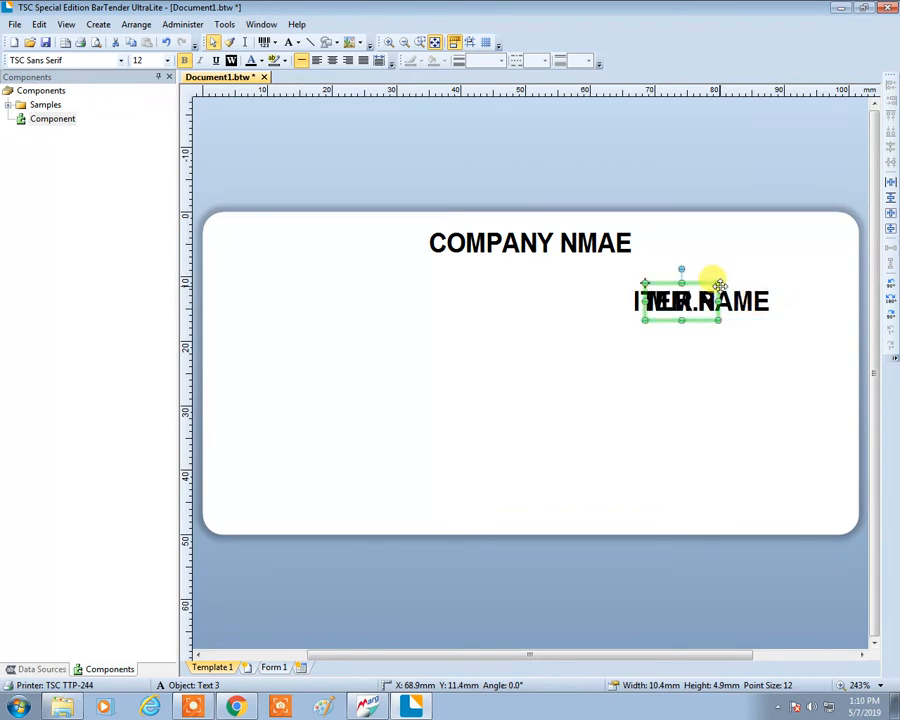
left_click_drag(702, 291, 698, 466)
key("super")
Step: Return ITEM NAME to the label's left side and place a copy at the right on the same line, reading "PACKING"
double_click(686, 296)
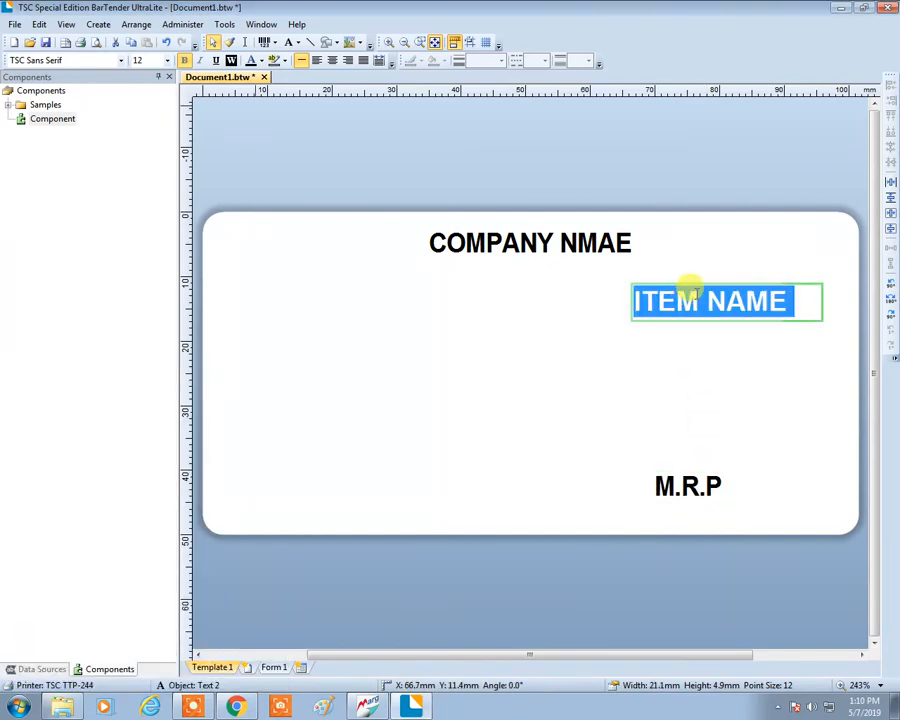
left_click(743, 356)
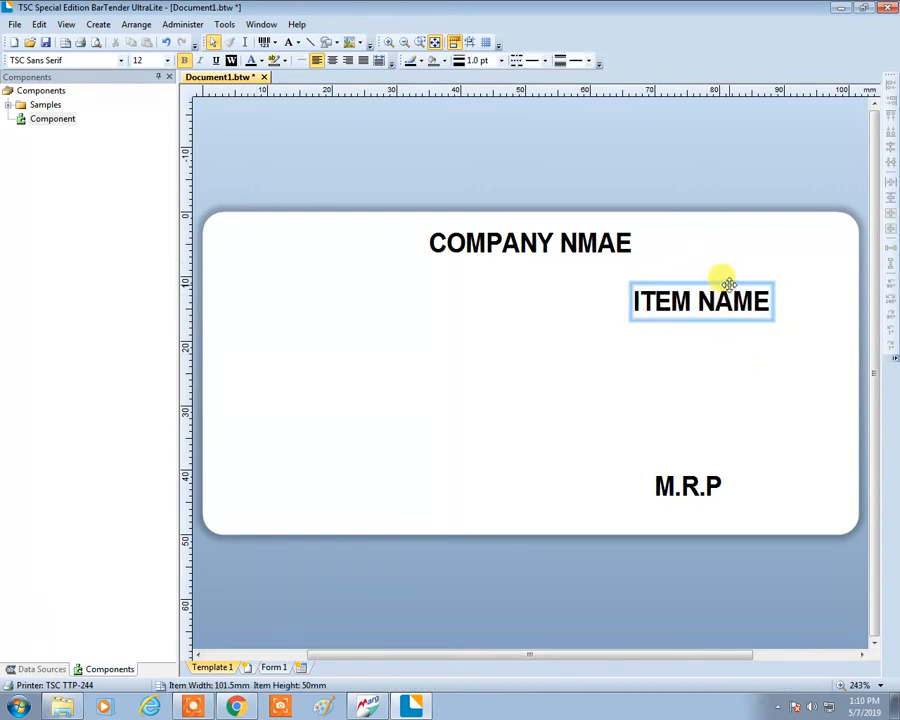
left_click_drag(728, 283, 765, 291)
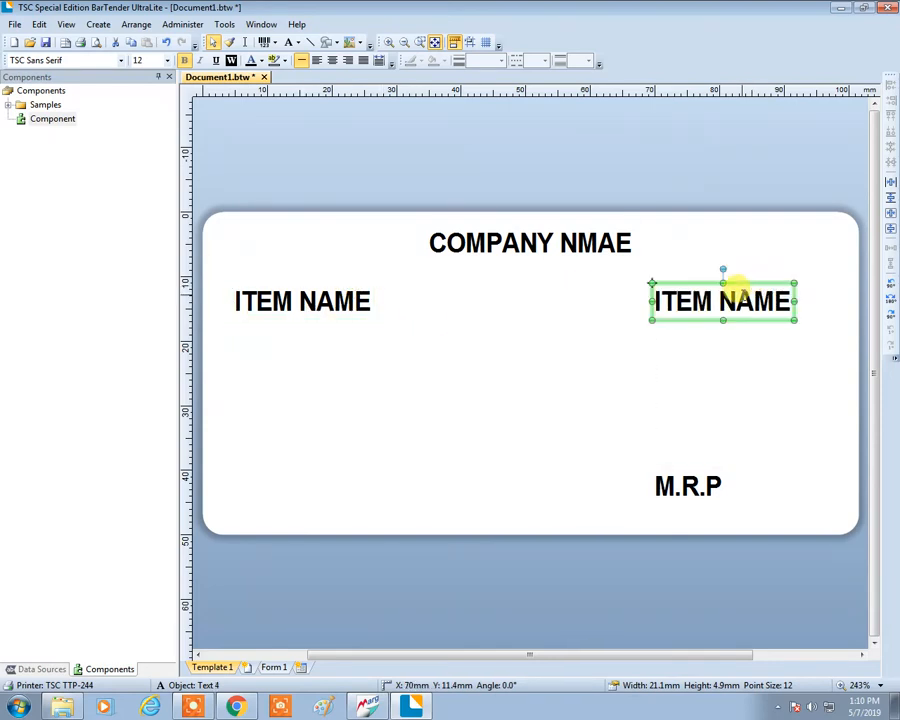
double_click(742, 296)
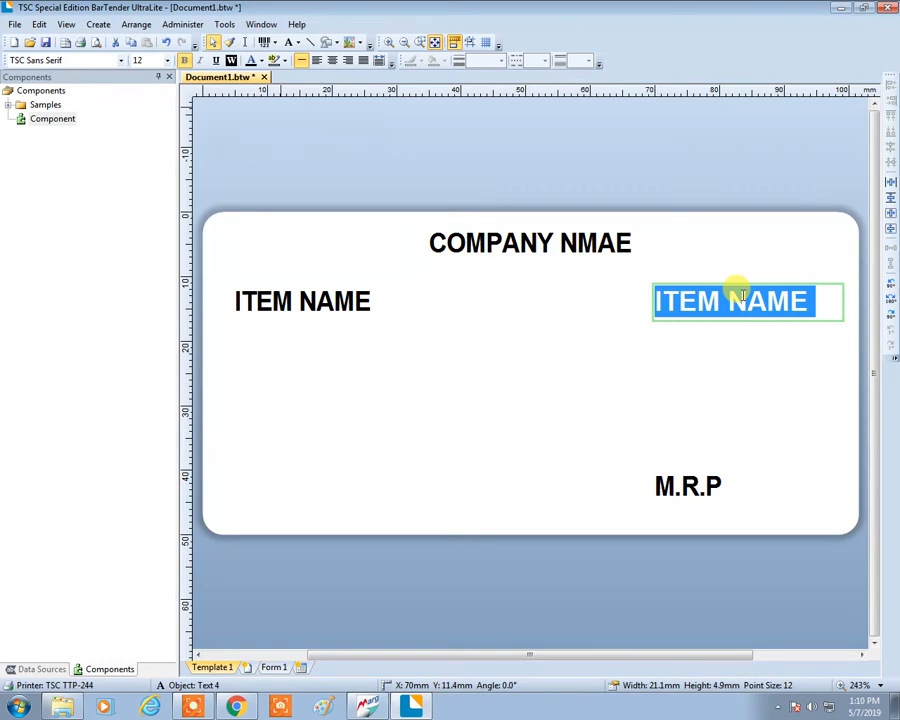
type("PACKING")
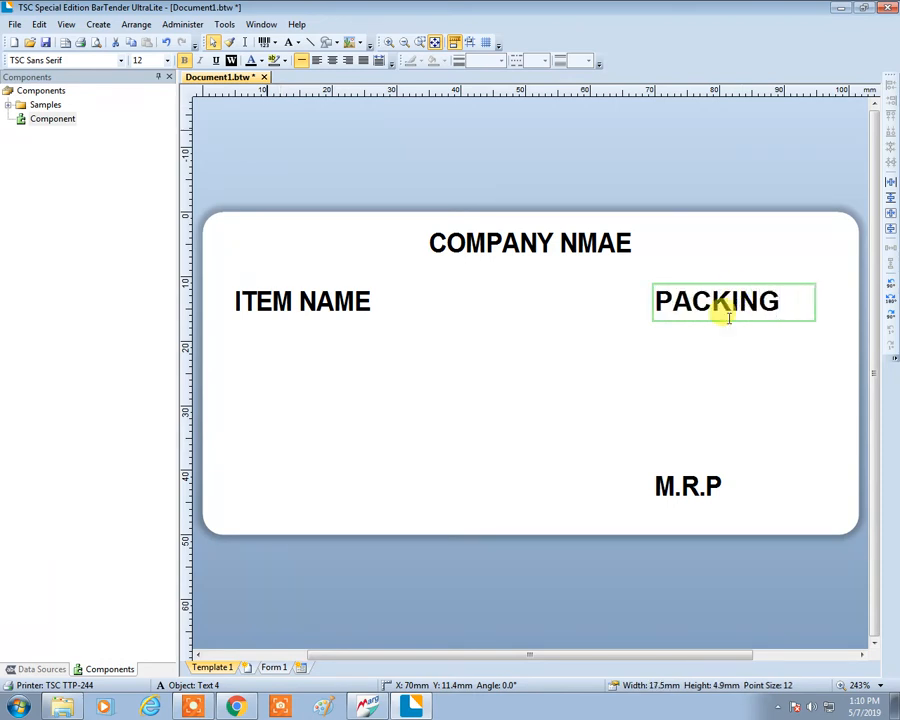
left_click(762, 404)
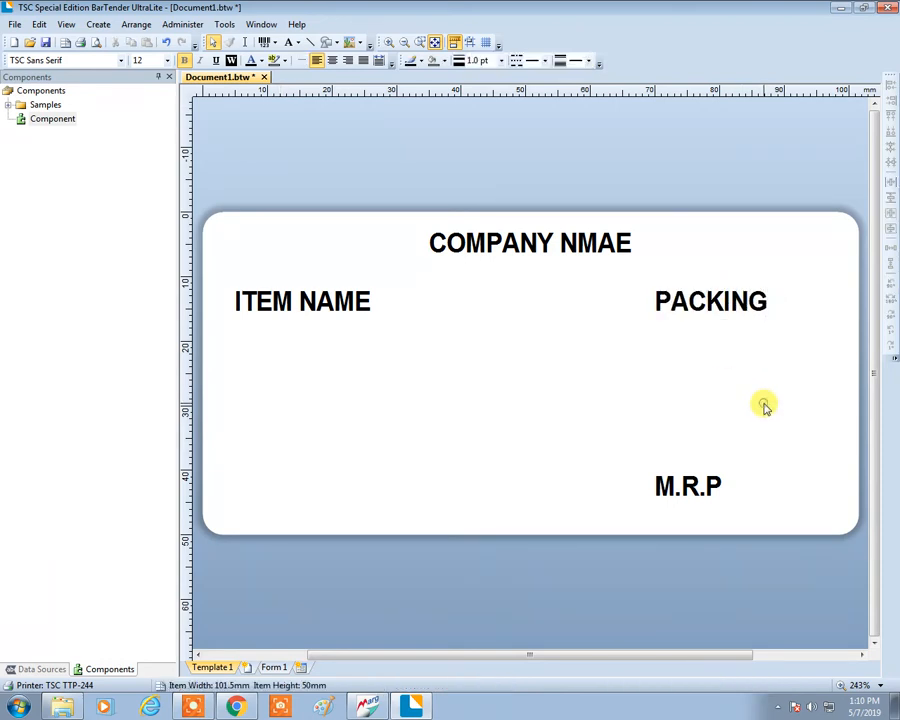
Step: Copy the PACKING text to the label's lower left, level with M.R.P, and change the copy to "EXPIRY"
left_click(697, 299)
left_click(705, 293)
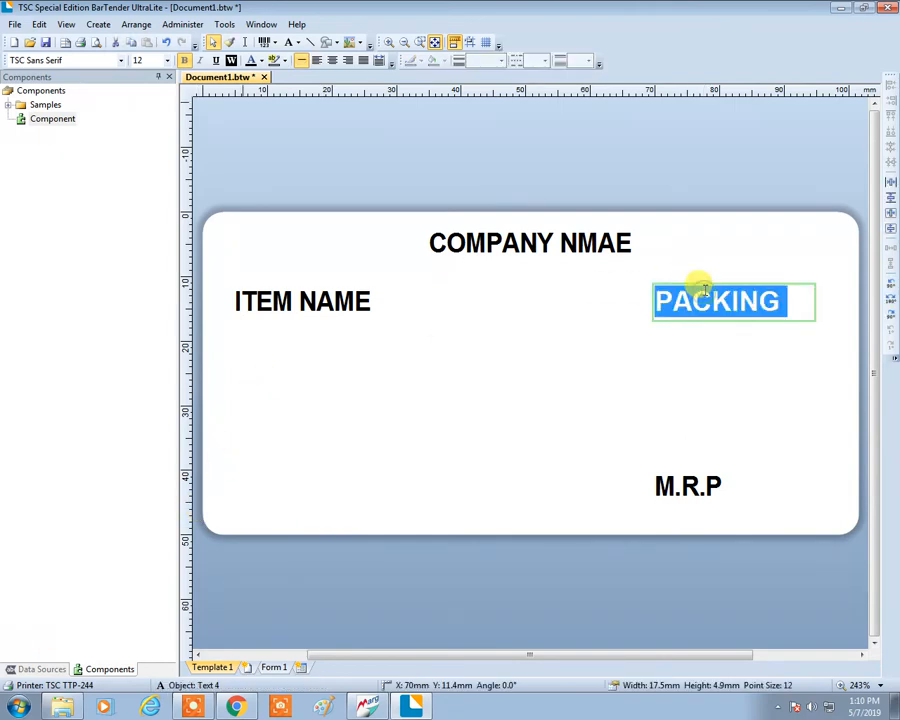
left_click(720, 280)
left_click_drag(719, 280, 291, 462)
double_click(290, 482)
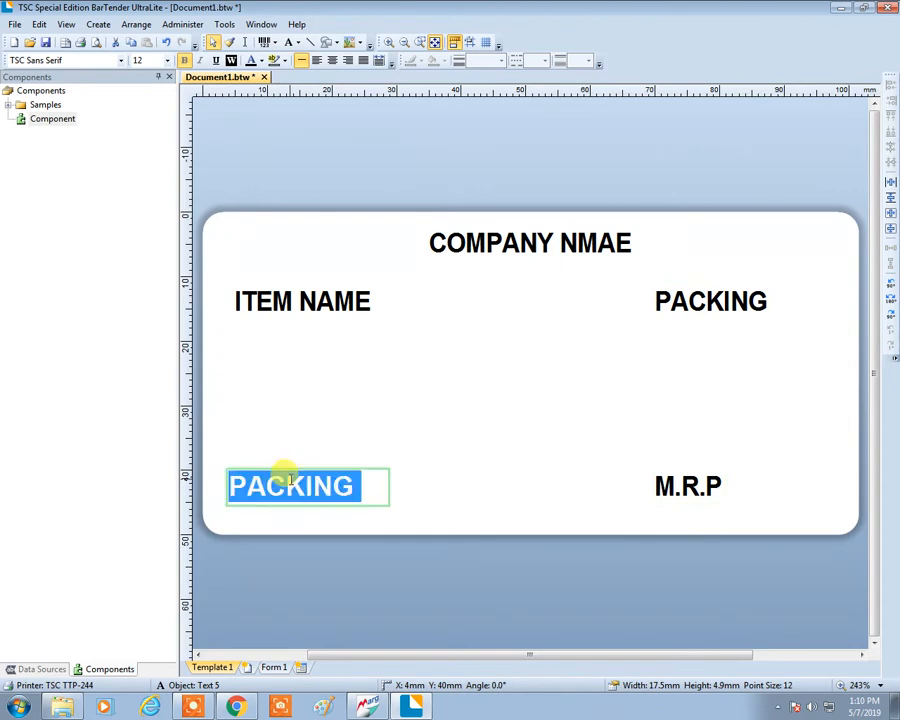
type("EX")
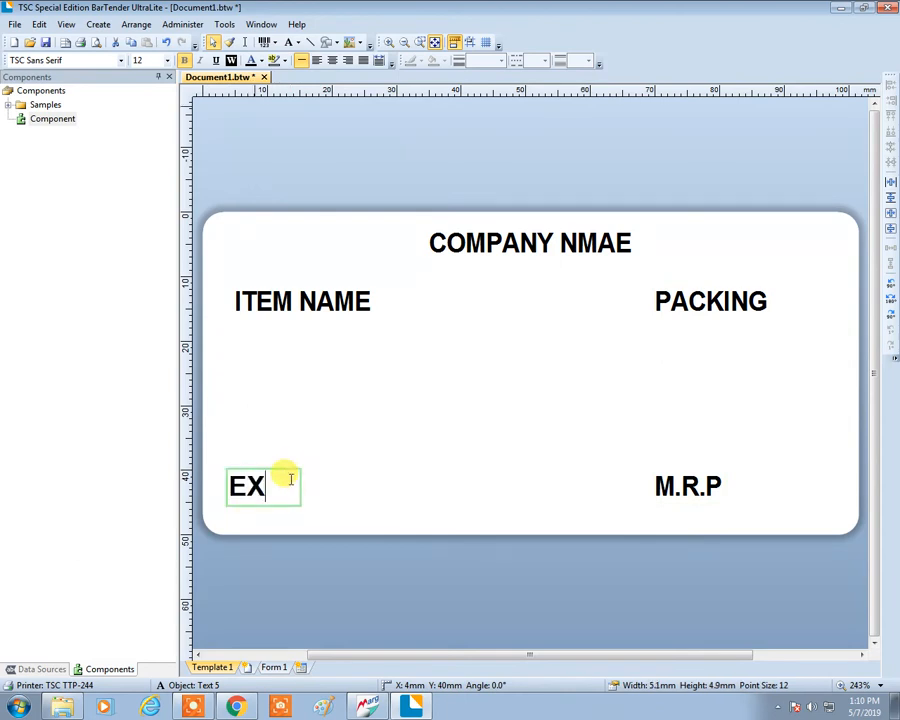
type("PIRY")
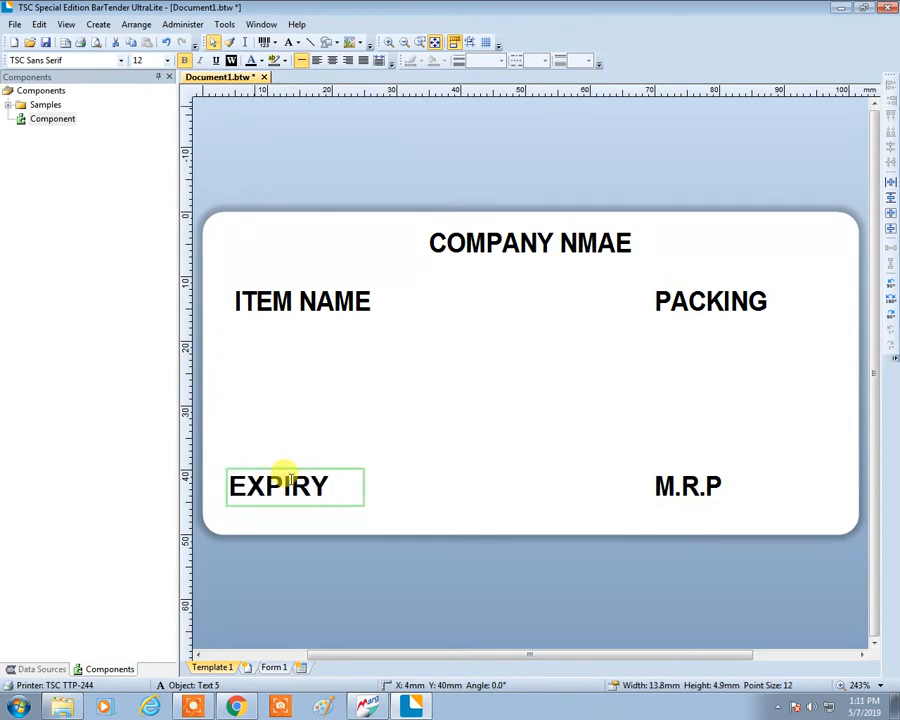
left_click(424, 484)
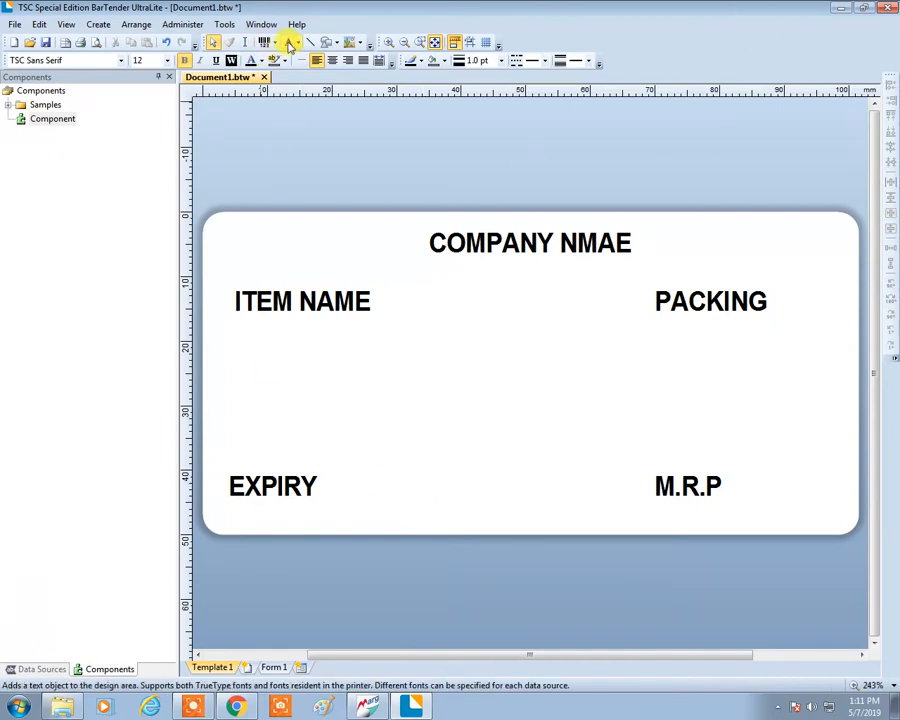
Step: Insert a barcode in the middle of the label and widen it on both sides to span most of the label
left_click(265, 40)
left_click(278, 71)
left_click(444, 371)
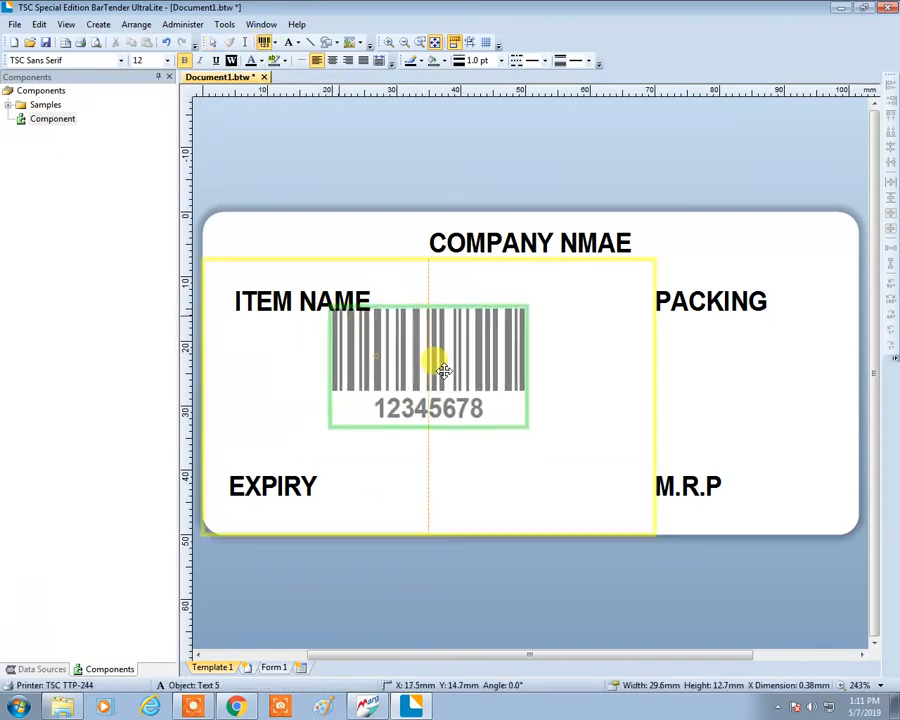
left_click_drag(444, 371, 502, 386)
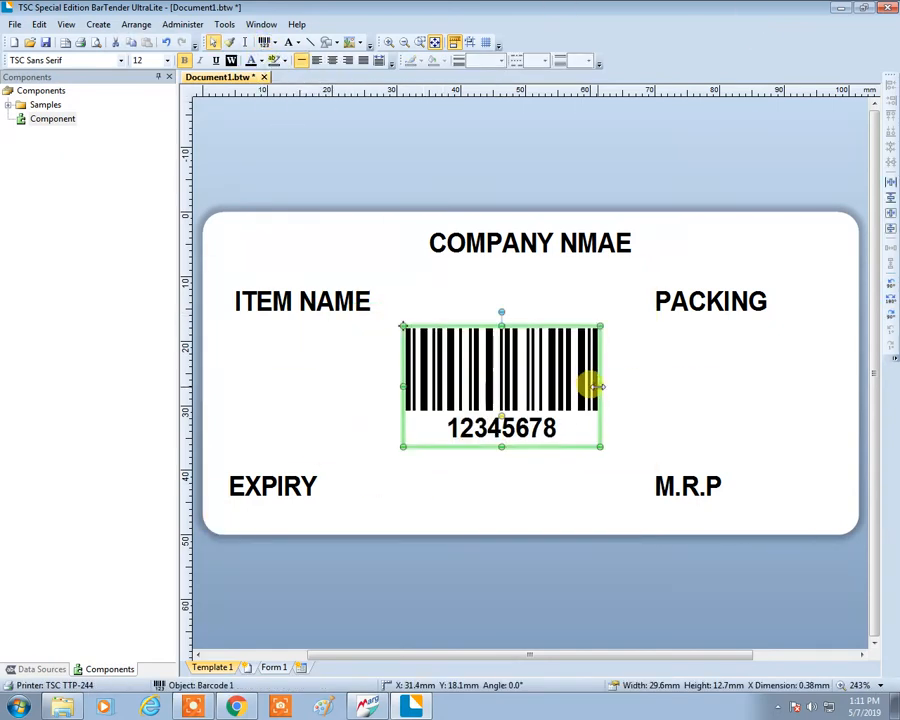
left_click_drag(600, 386, 770, 396)
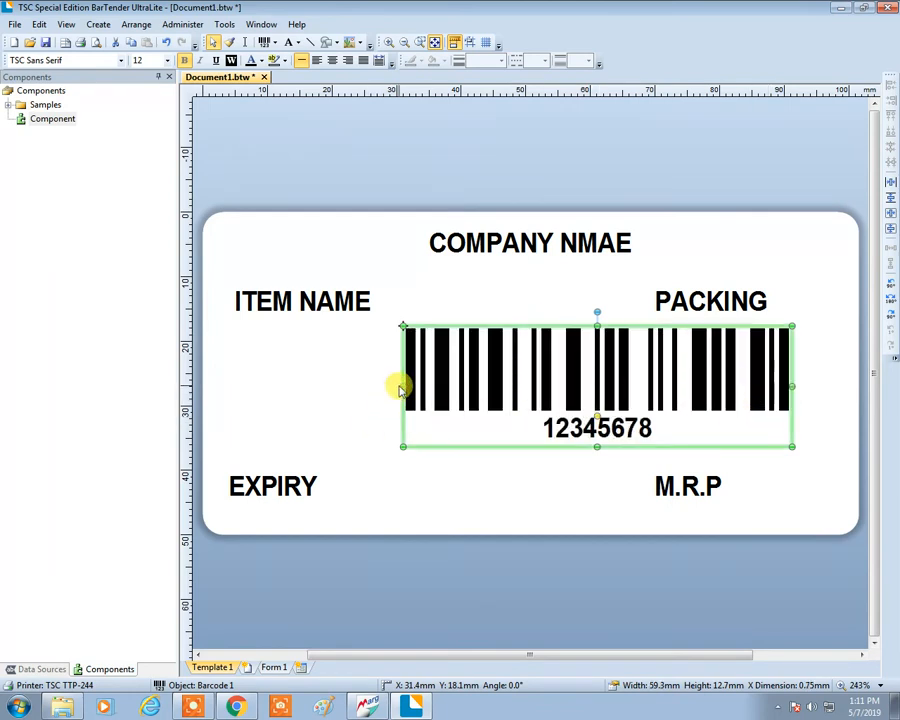
left_click_drag(402, 386, 261, 387)
left_click(548, 477)
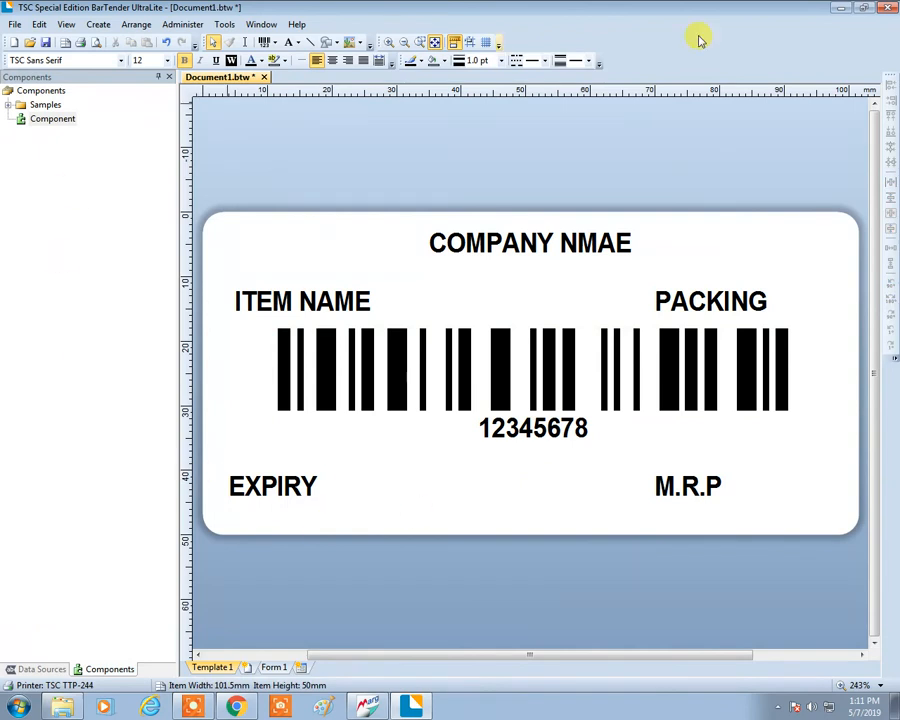
Step: Replace the ITEM NAME text with "APPLE"
left_click(341, 308)
double_click(338, 297)
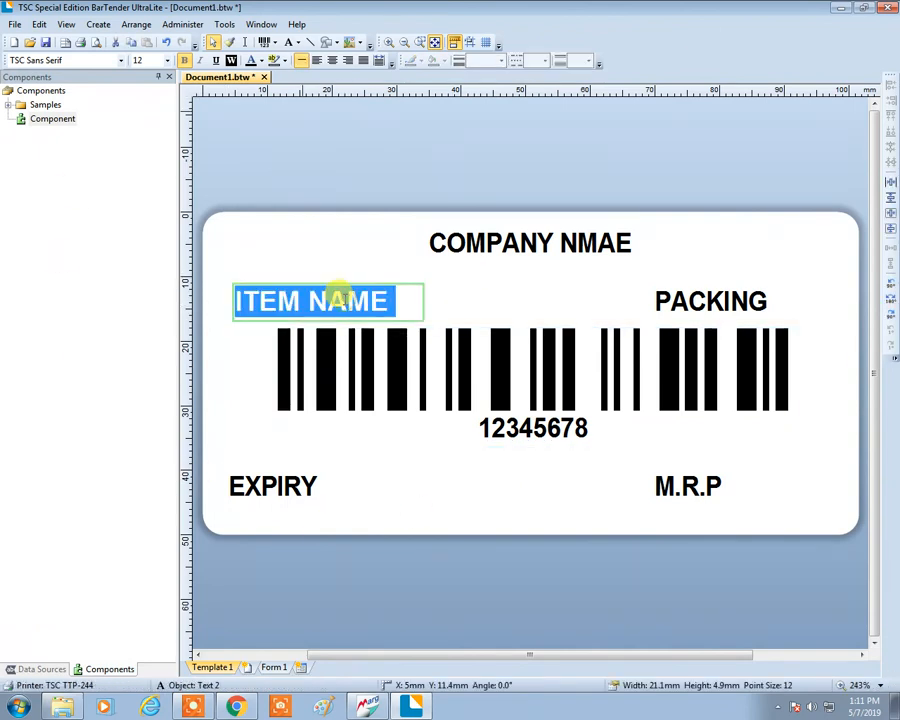
type("APPLE")
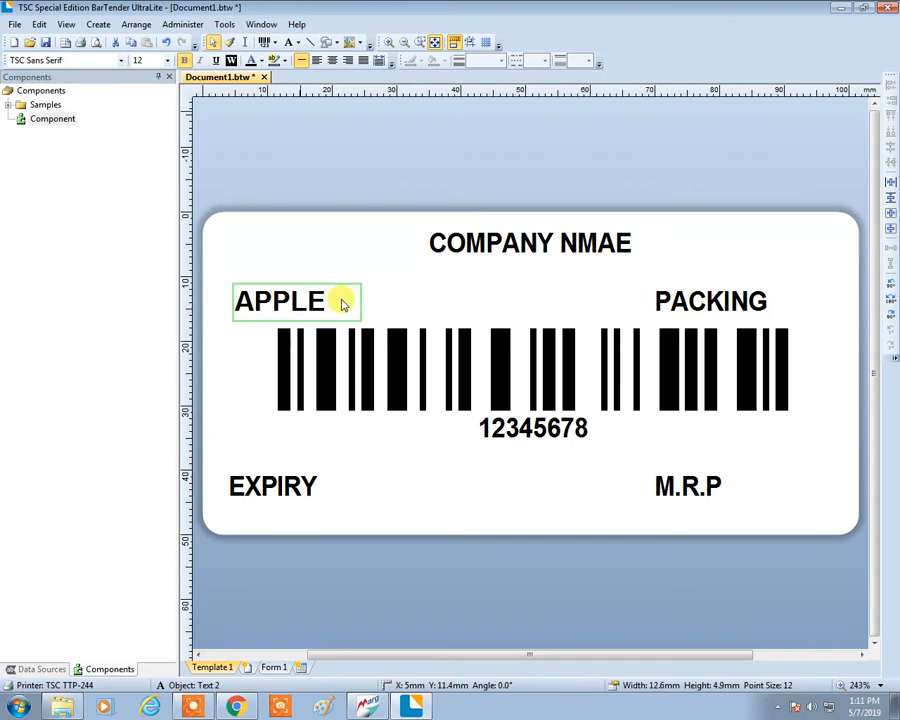
Step: Replace the item name APPLE with "PARACITAMOL" on the label
double_click(731, 298)
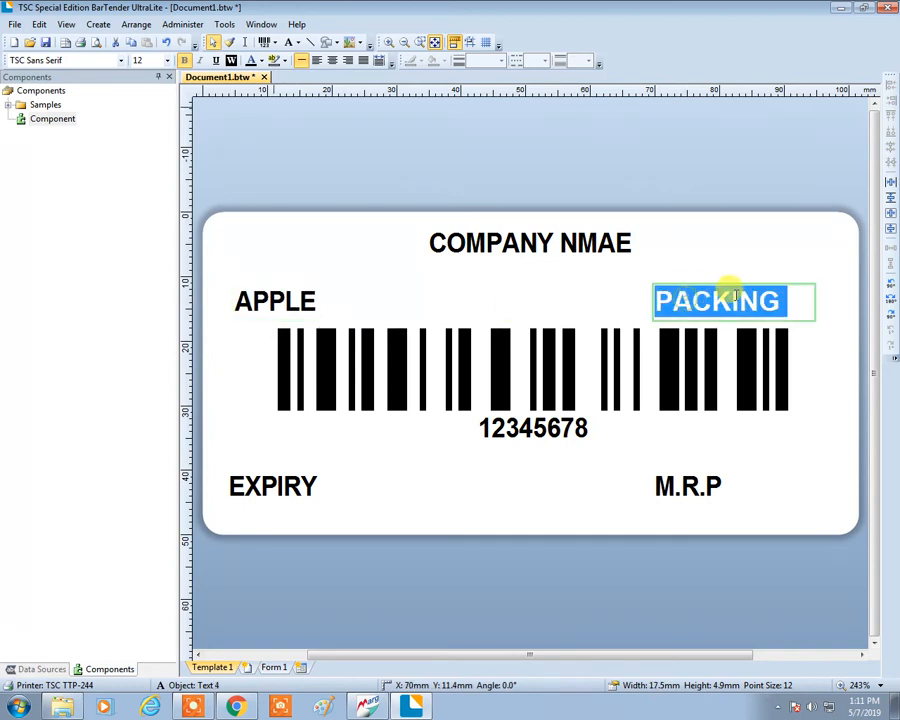
double_click(277, 290)
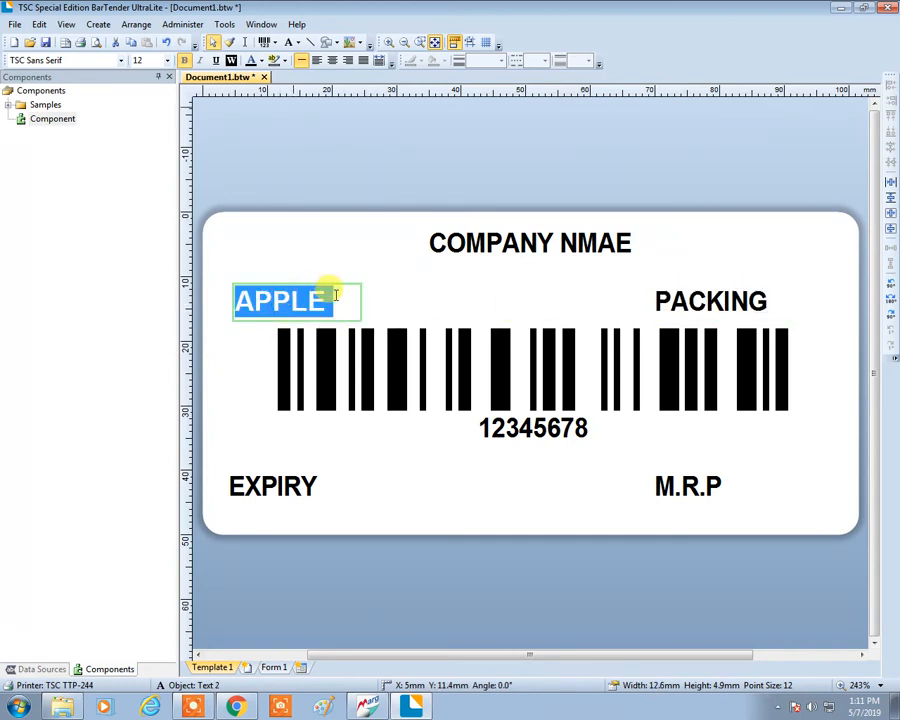
type("PAR")
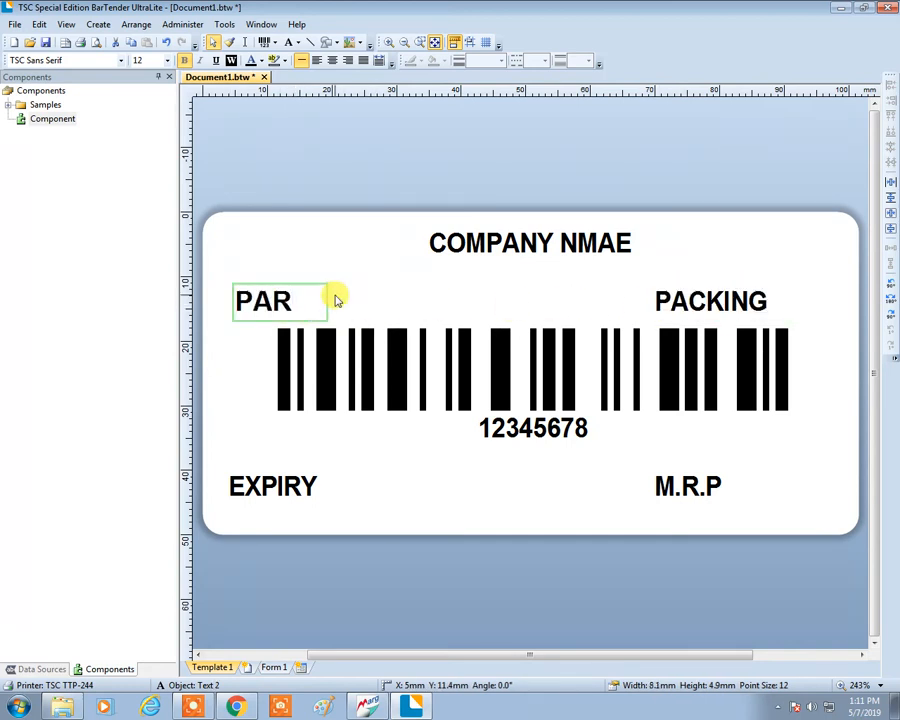
type("ACITAMO")
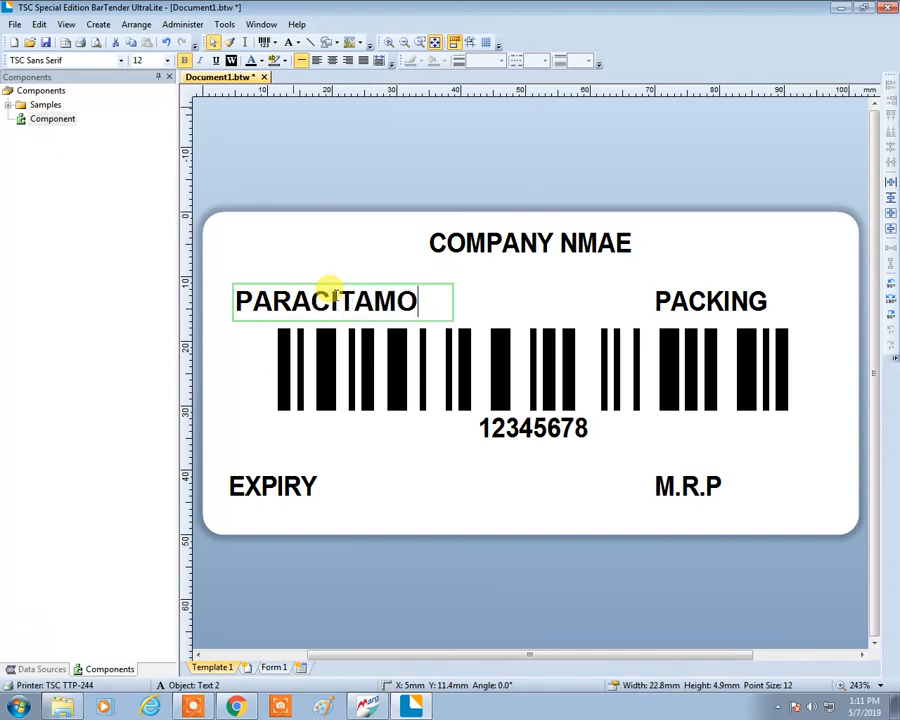
type("L")
Step: Replace the PACKING text with "1X10"
double_click(775, 298)
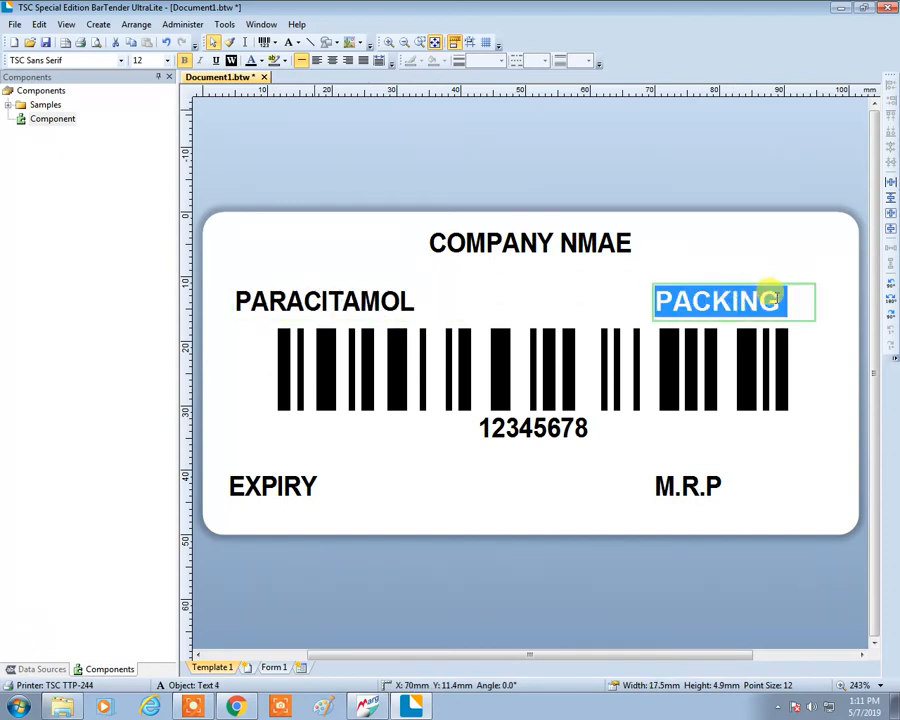
key("BackSpace")
type("1X10")
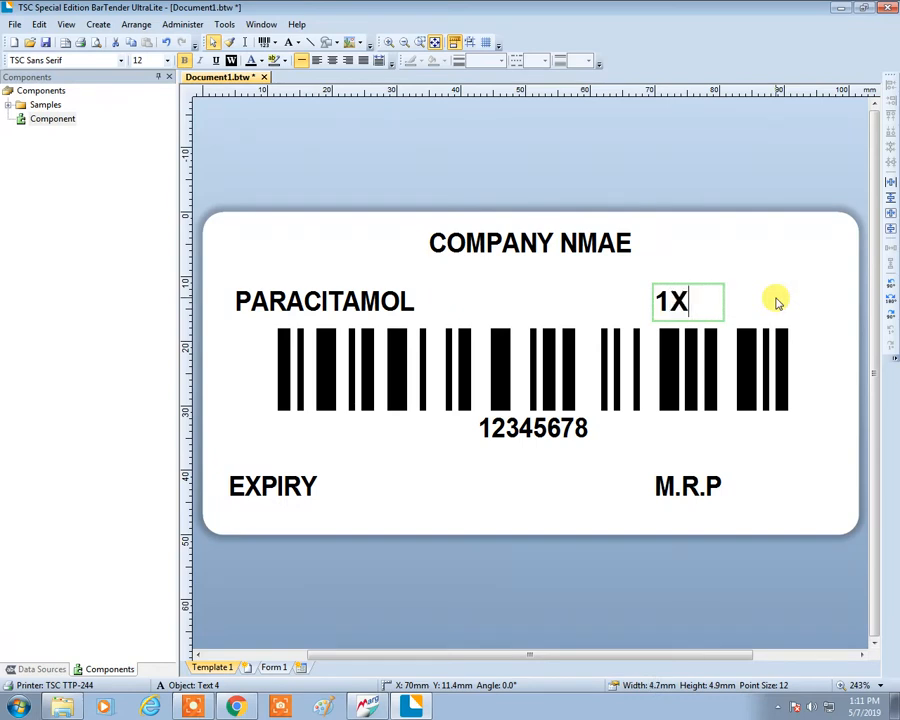
Step: Extend the EXPIRY text so that it reads "EXPIRY-2/20"
double_click(322, 483)
left_click(342, 486)
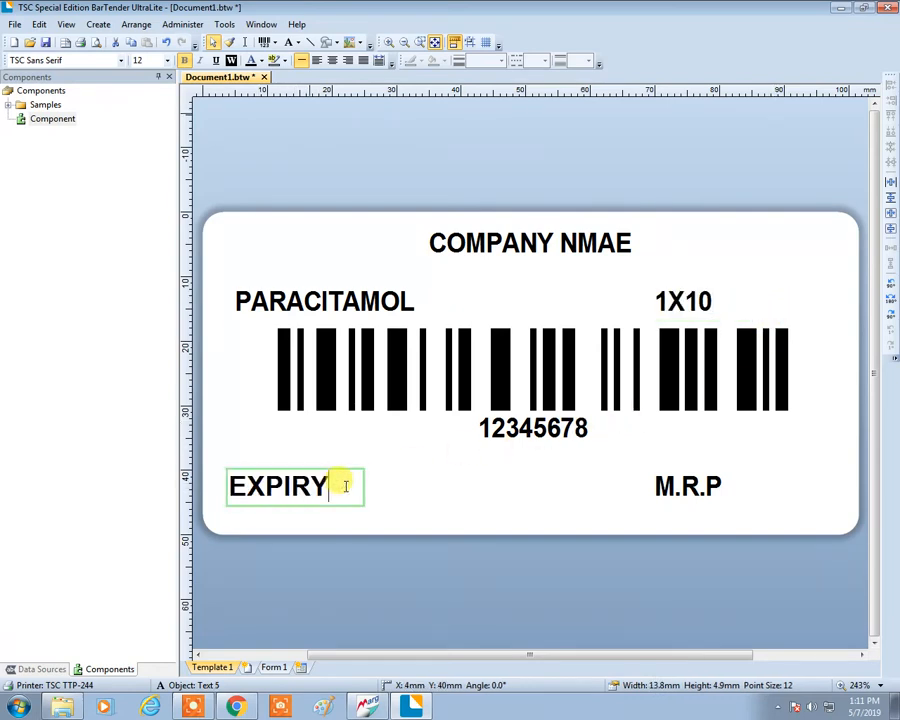
type("-2")
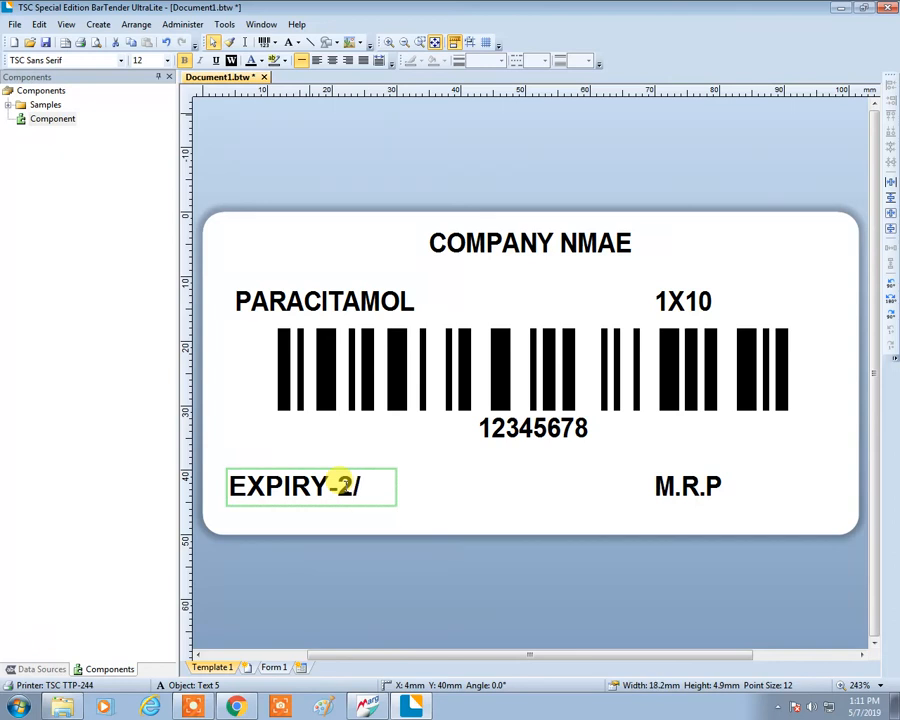
type("/20")
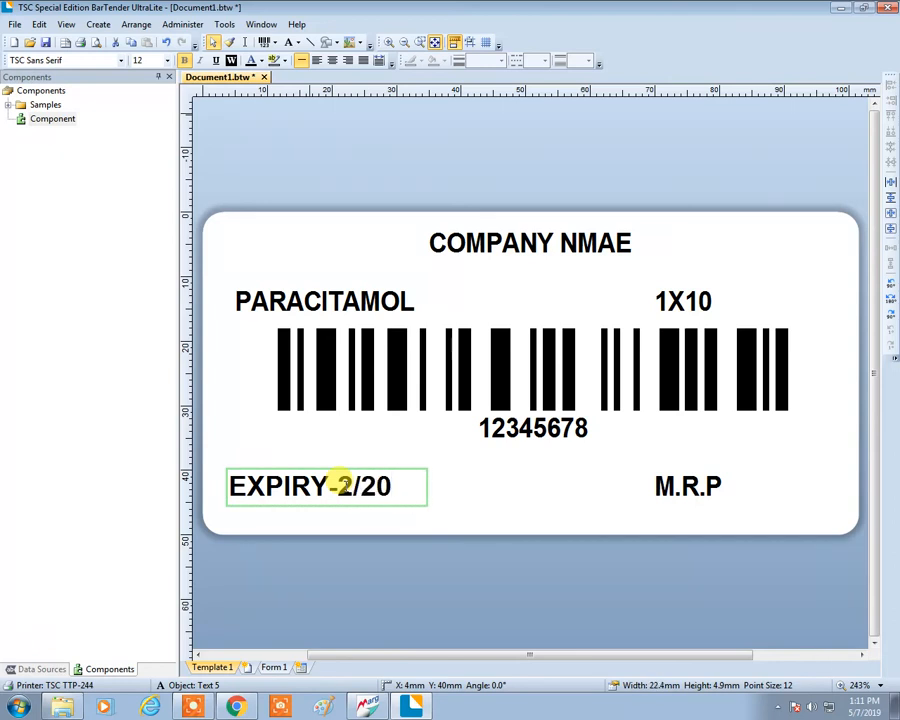
Step: Extend the M.R.P text so that it reads "M.R.P-130.00", and deselect it
left_click(747, 484)
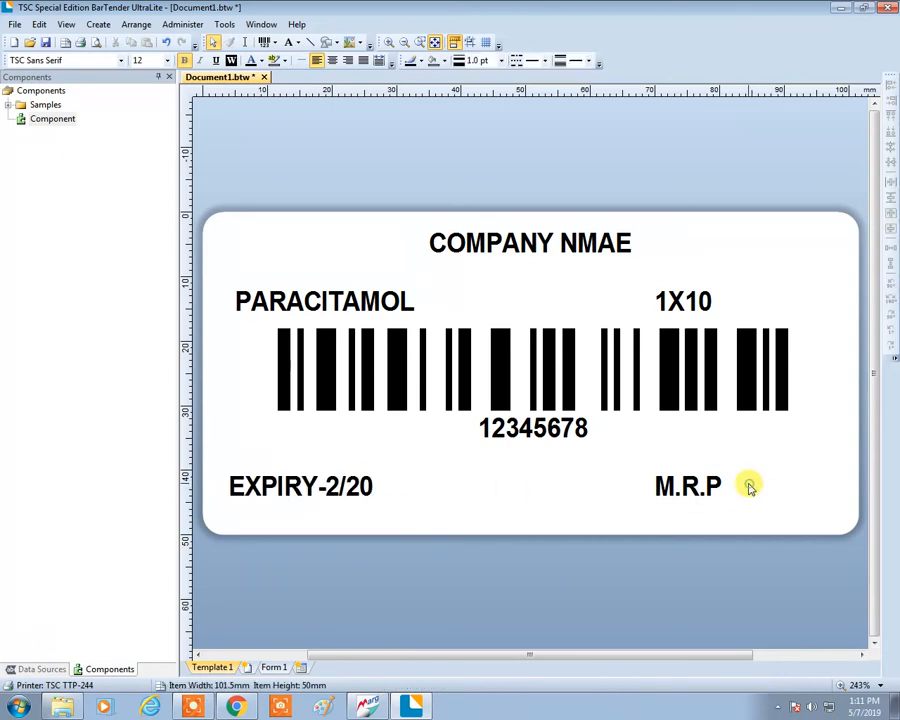
double_click(745, 485)
left_click(743, 486)
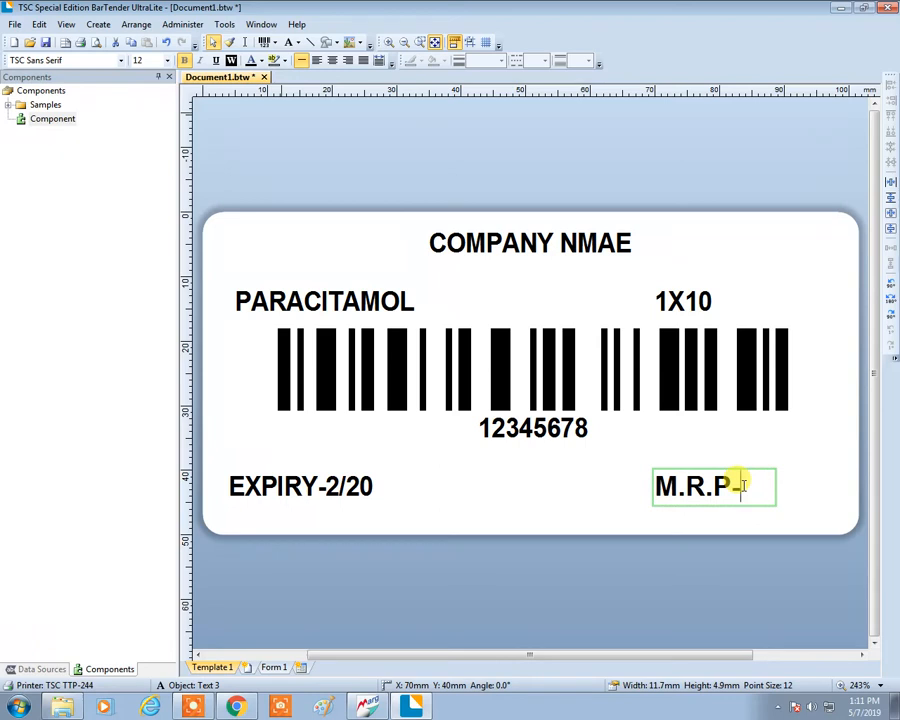
type("-130.")
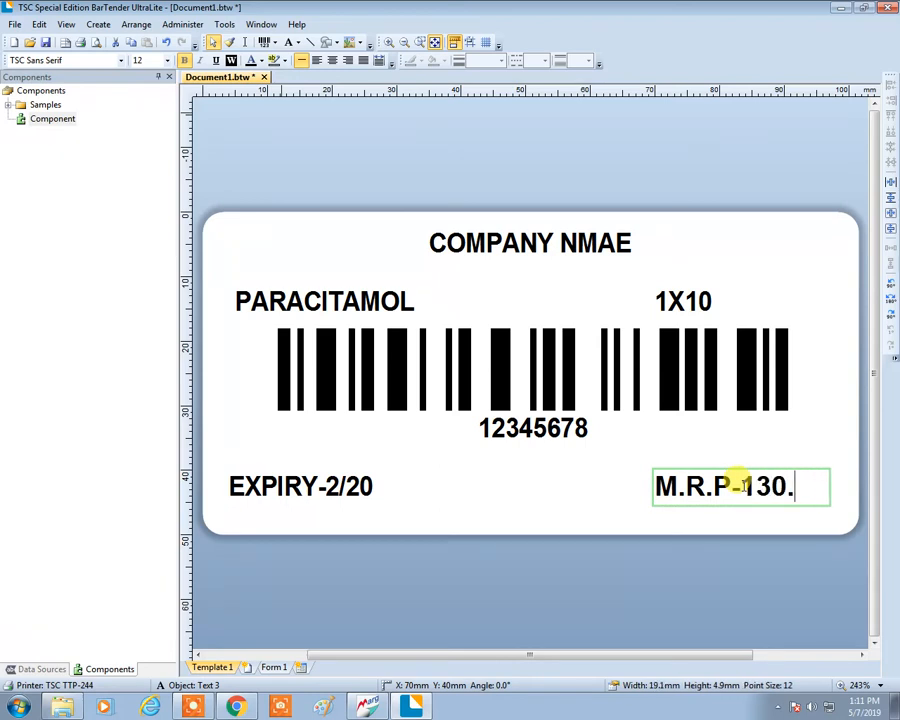
type("00")
key("Escape")
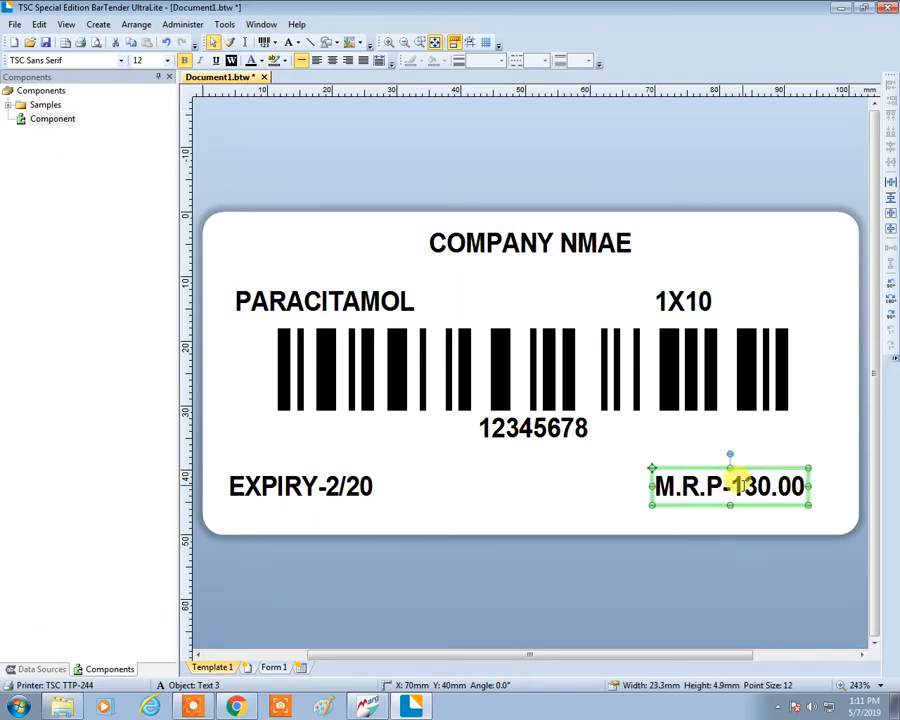
left_click(565, 503)
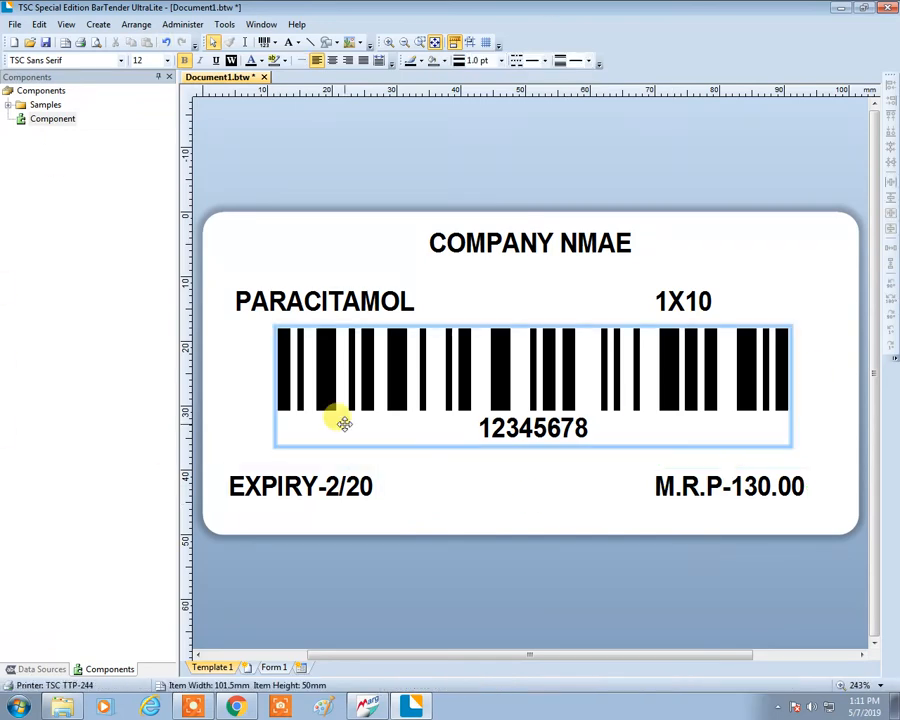
Step: Save the label as Document1.btw in the BarTender Documents folder, replacing the existing file
left_click(14, 24)
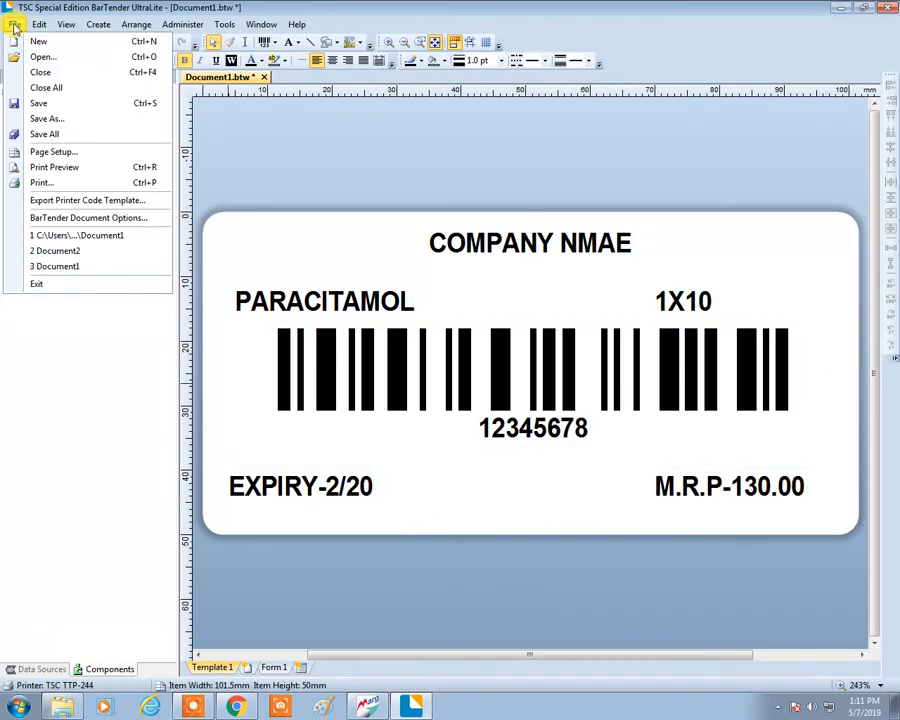
left_click(38, 118)
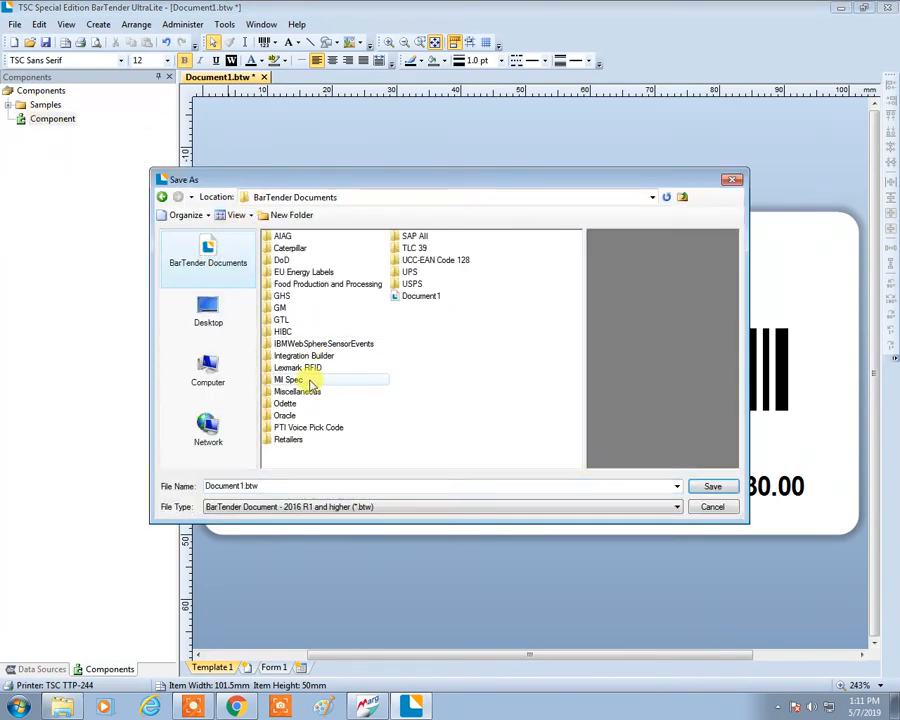
left_click(712, 486)
left_click(478, 386)
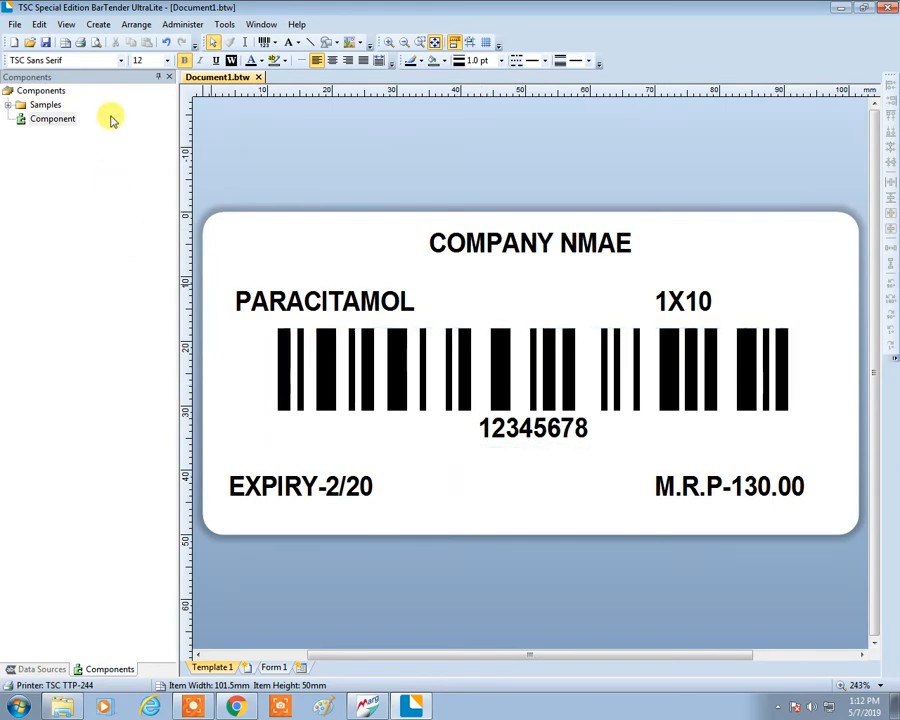
Step: Turn on printing to file for the TSC TTP-244 printer and preview the label before returning to the design
left_click(18, 22)
left_click(24, 180)
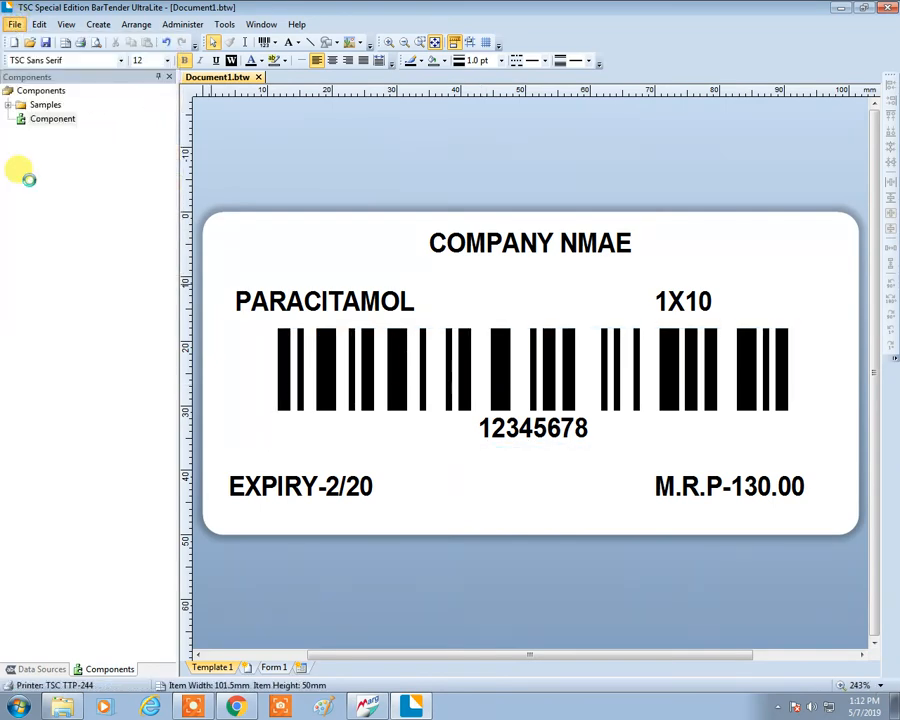
left_click(493, 309)
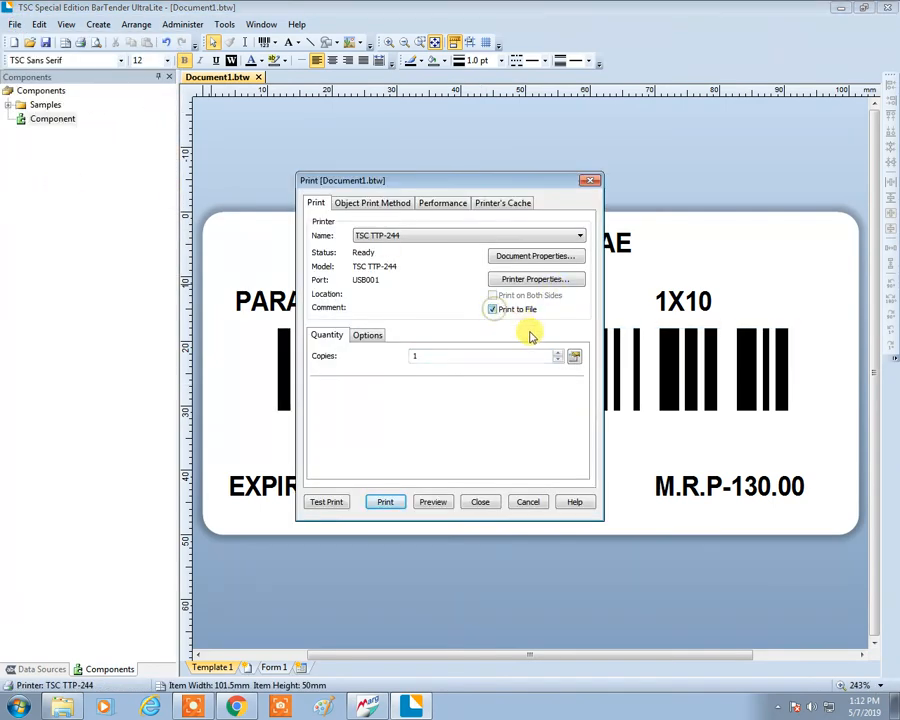
left_click(432, 502)
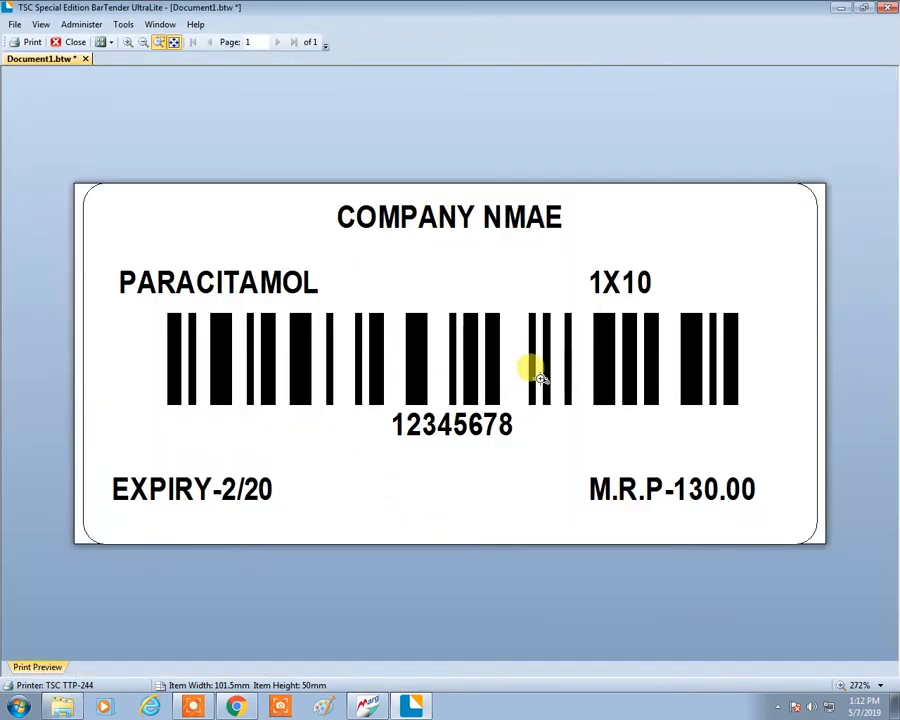
key("Escape")
Step: Replace the COMPANY NMAE heading with "CIPLA" and save the document
double_click(518, 243)
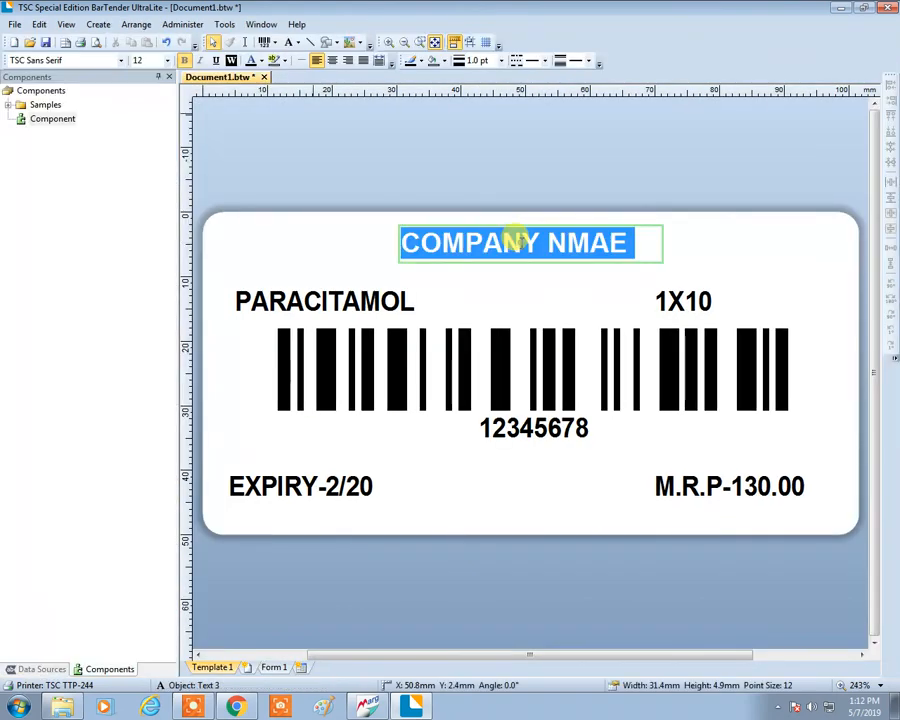
type("CIPLA")
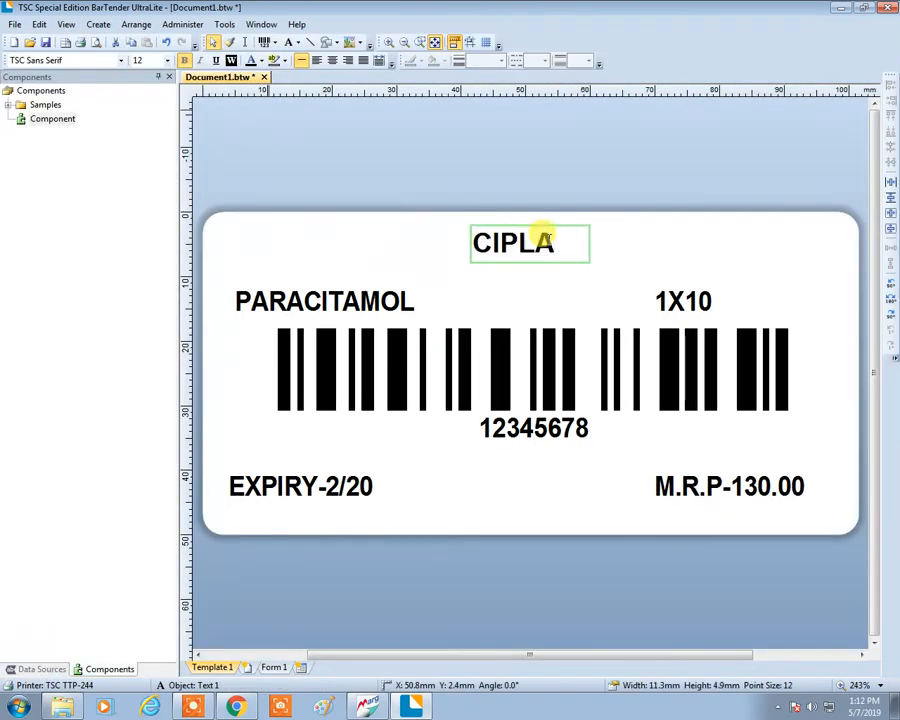
key("Escape")
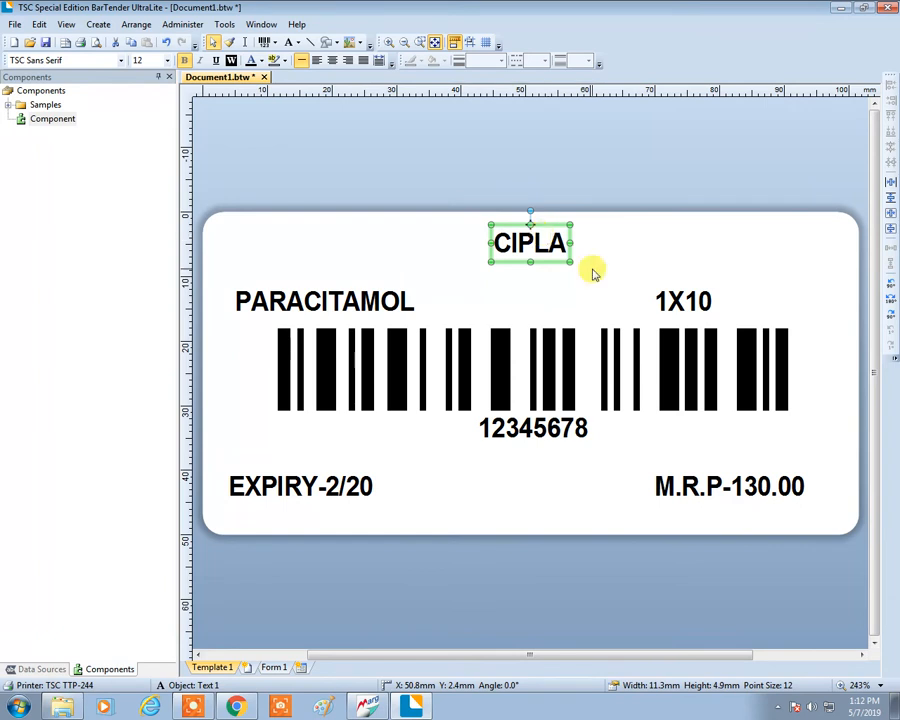
left_click(402, 290)
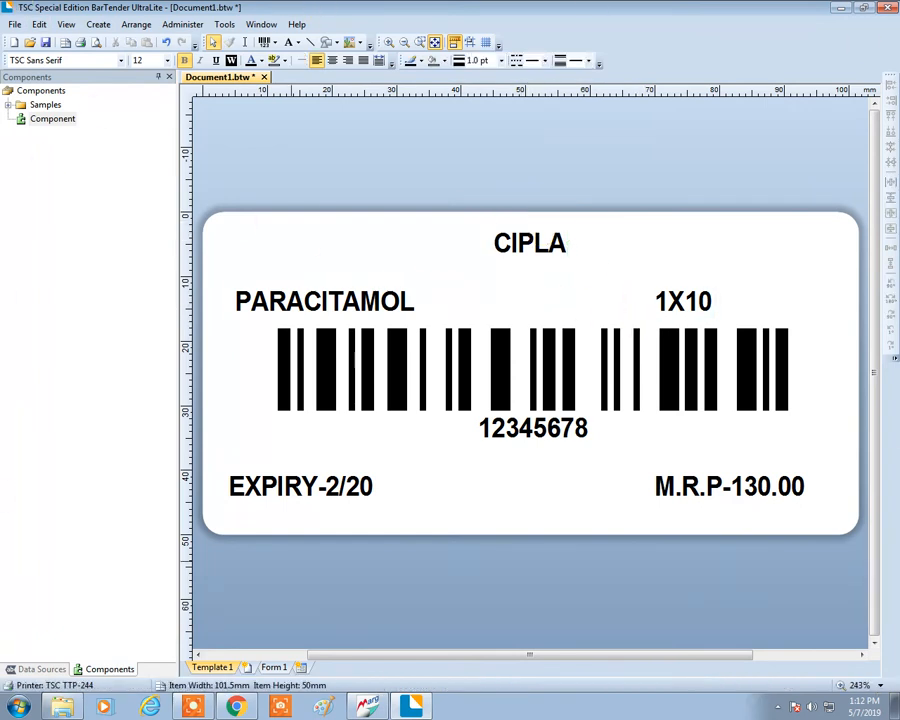
left_click(15, 24)
left_click(40, 104)
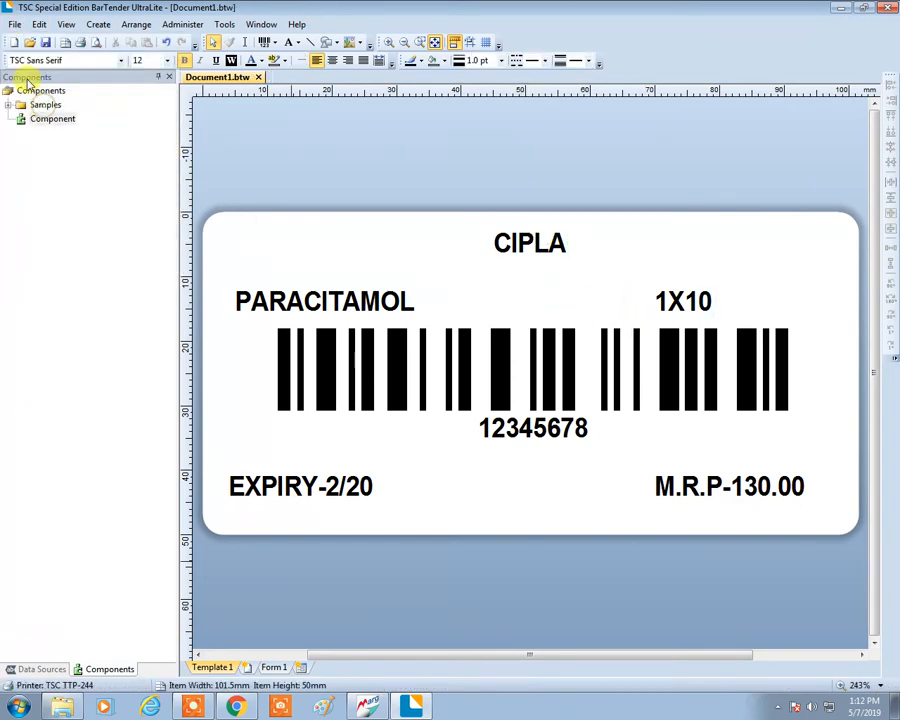
Step: Print one copy of the label to a printer file named "PRN123 PARACITAMOL" on the Desktop
left_click(15, 24)
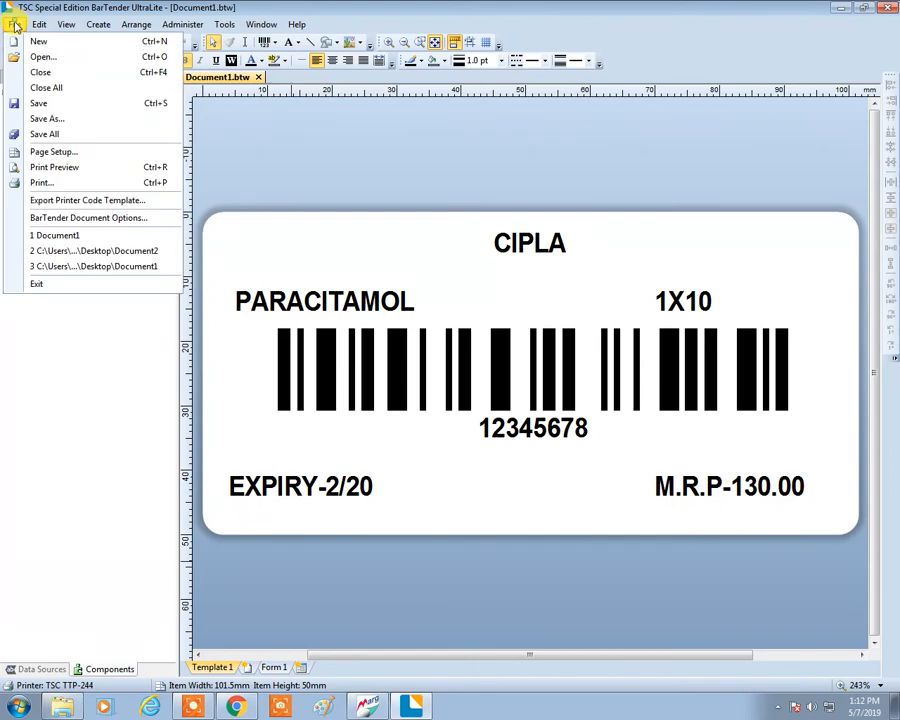
left_click(34, 183)
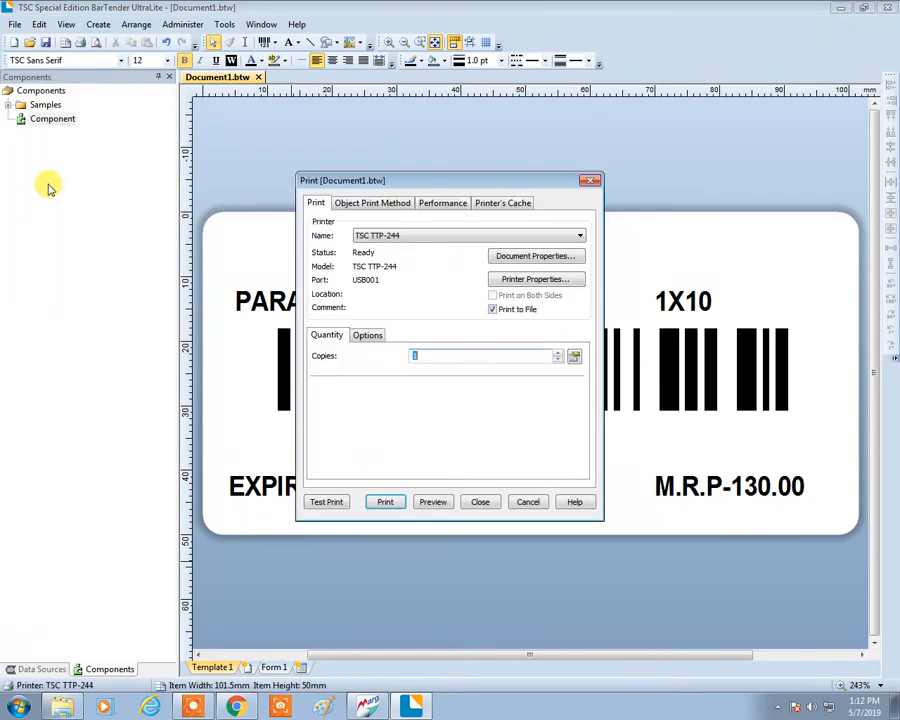
left_click(385, 503)
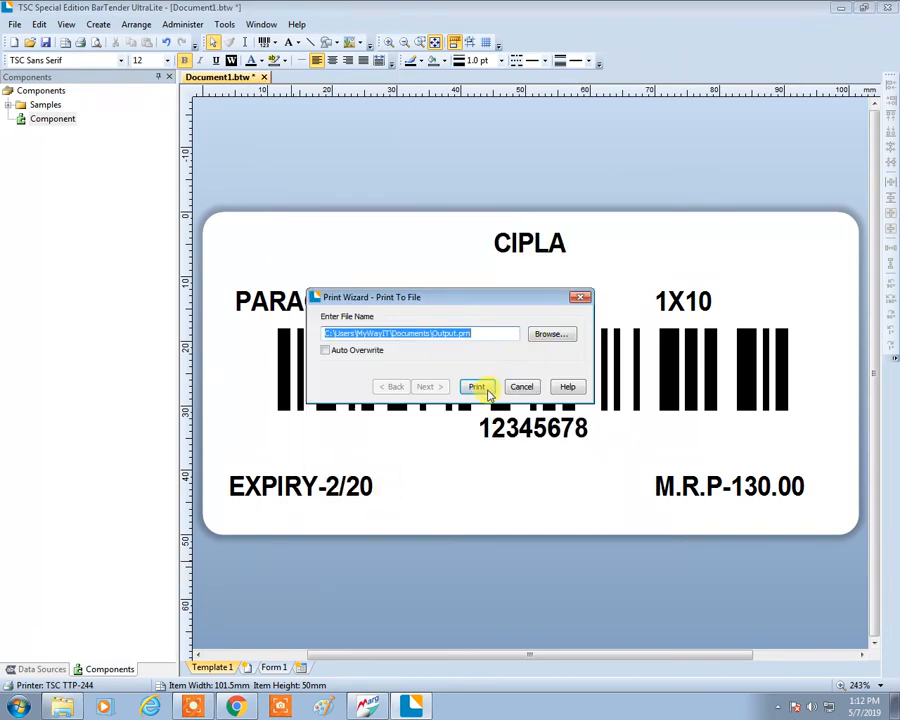
left_click(538, 334)
left_click(210, 312)
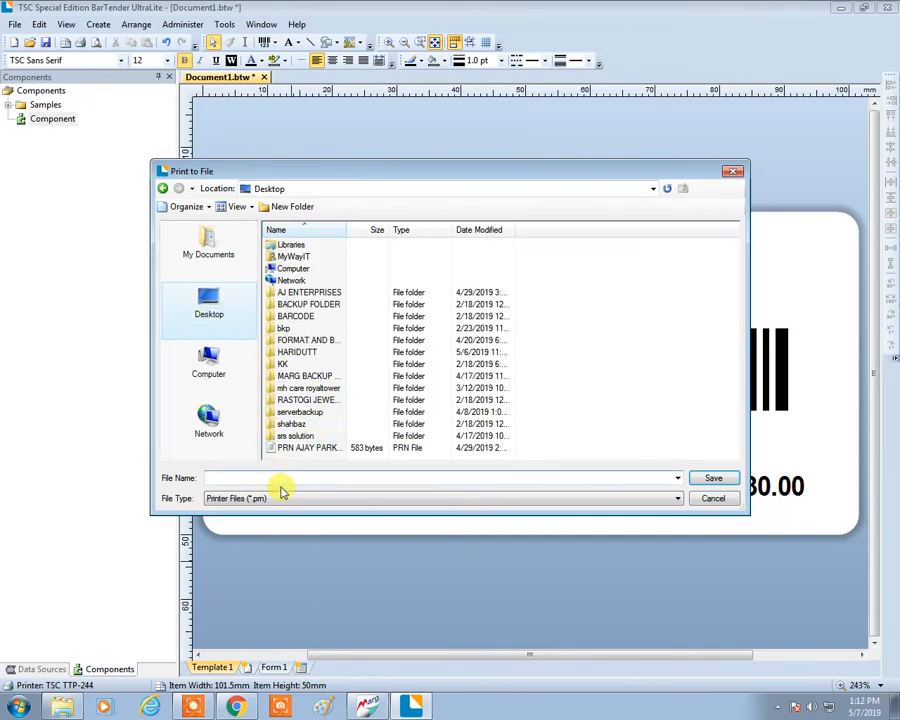
type("PRN123 PARACITAMOL")
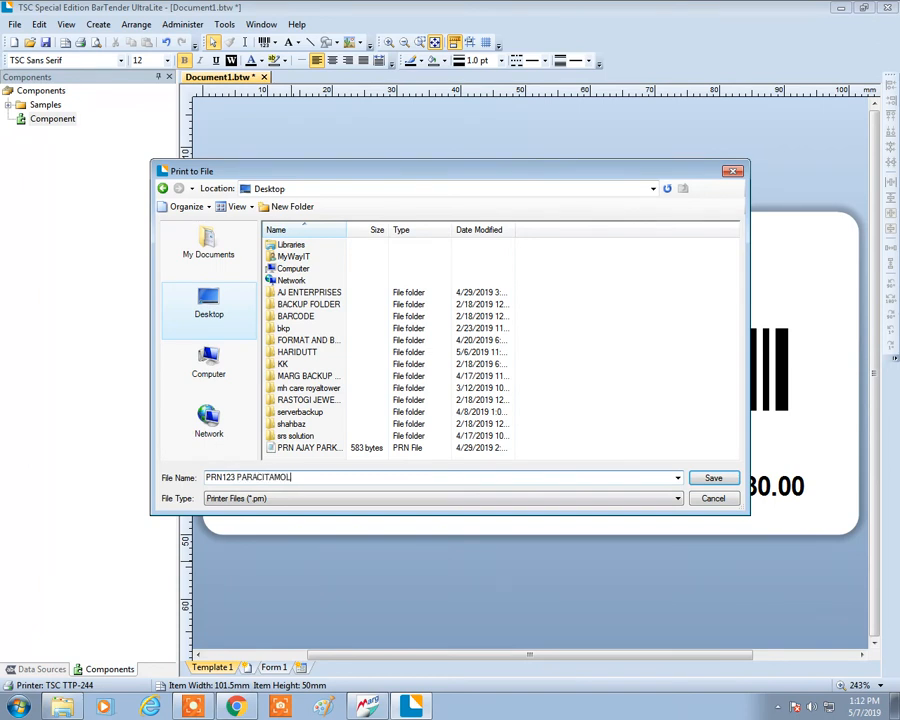
key("Return")
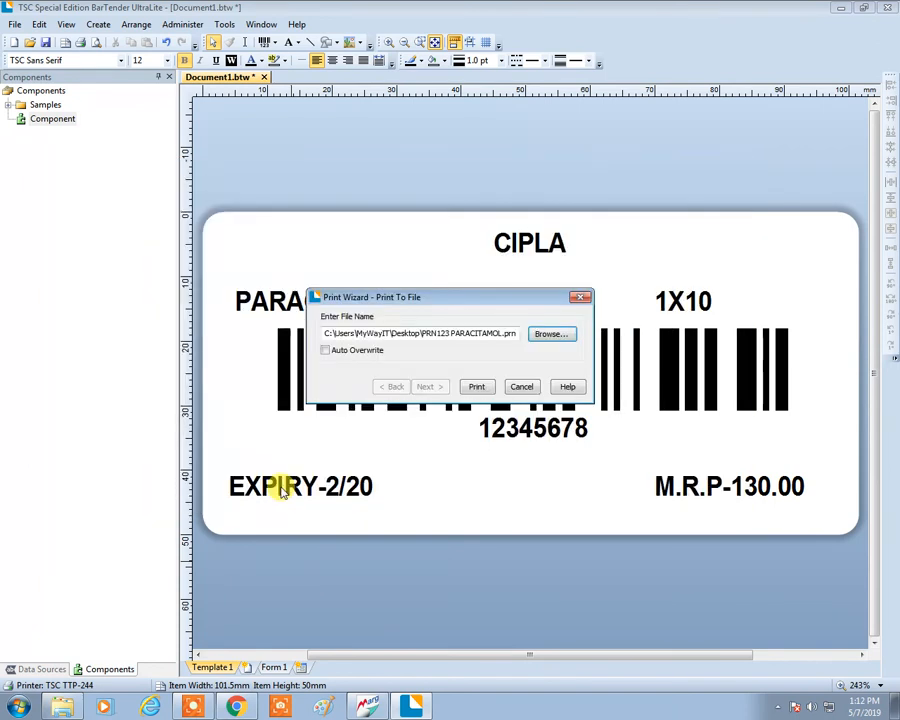
left_click(473, 391)
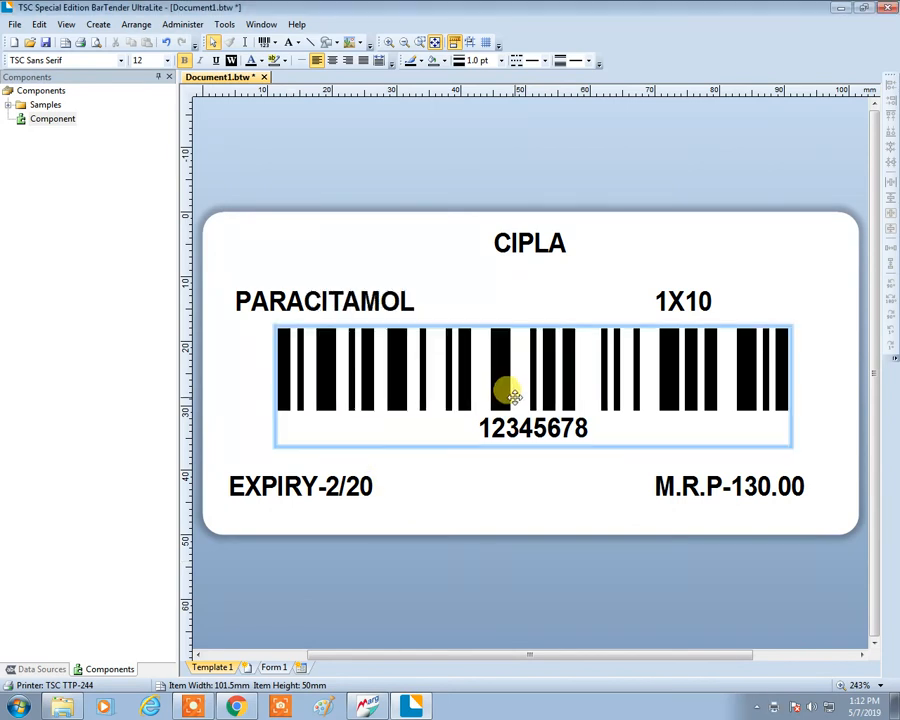
Step: Open the PRN123 PARACITAMOL file from the desktop in Notepad and examine its printer code in a maximized window
left_click(844, 9)
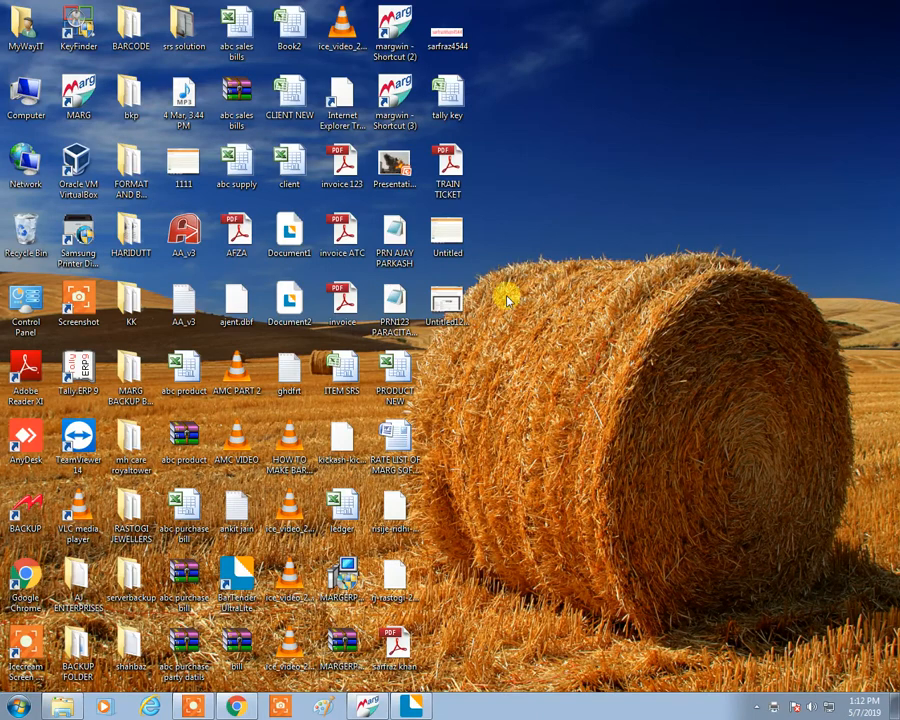
left_click(401, 319)
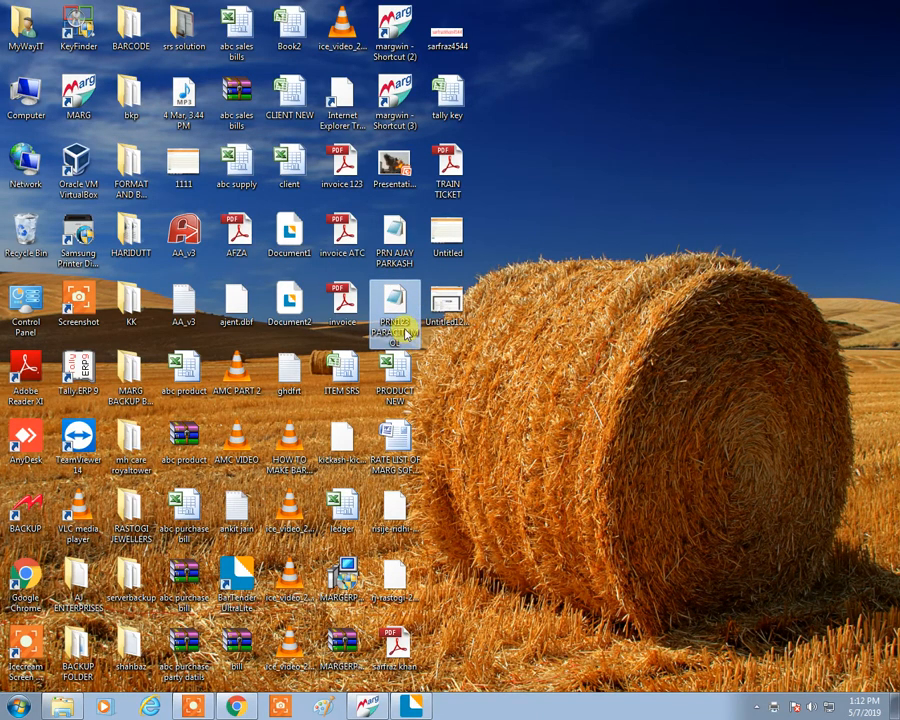
double_click(401, 318)
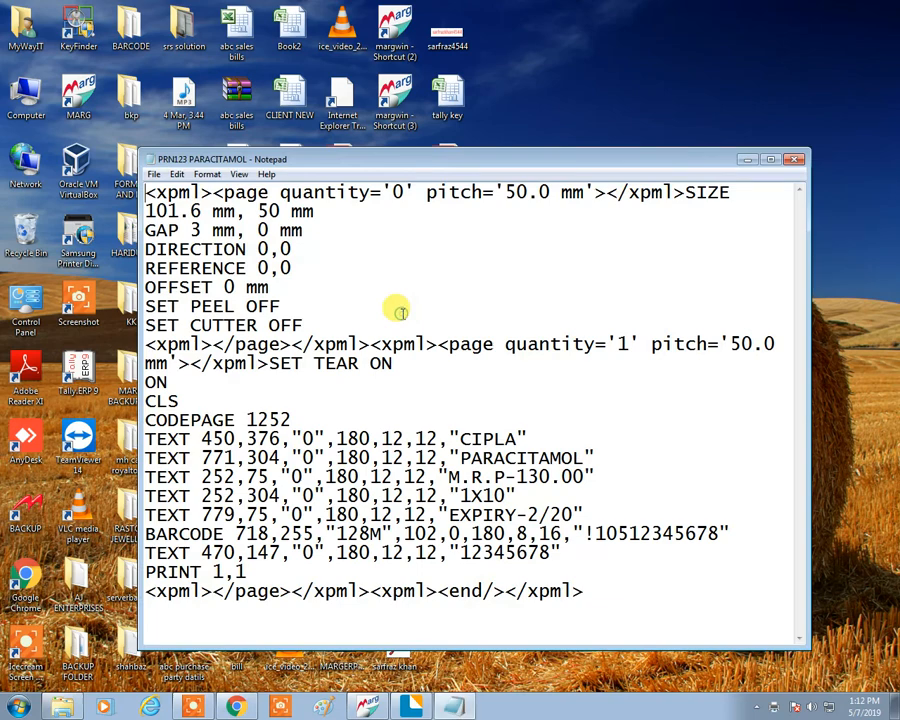
left_click(768, 161)
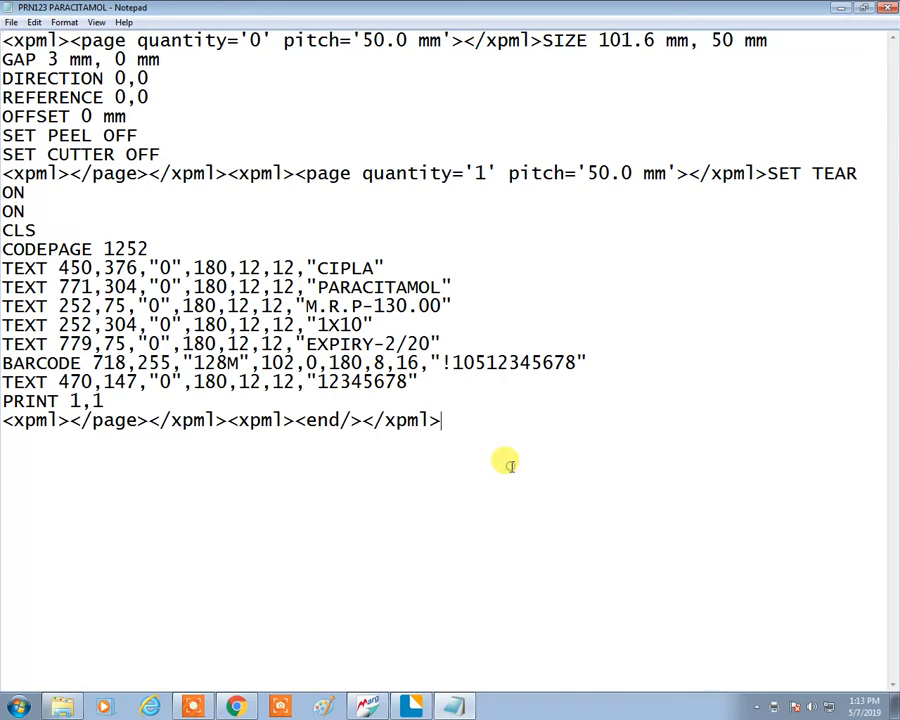
Step: Save the PRN123 PARACITAMOL file and close Notepad
left_click(10, 22)
left_click(50, 66)
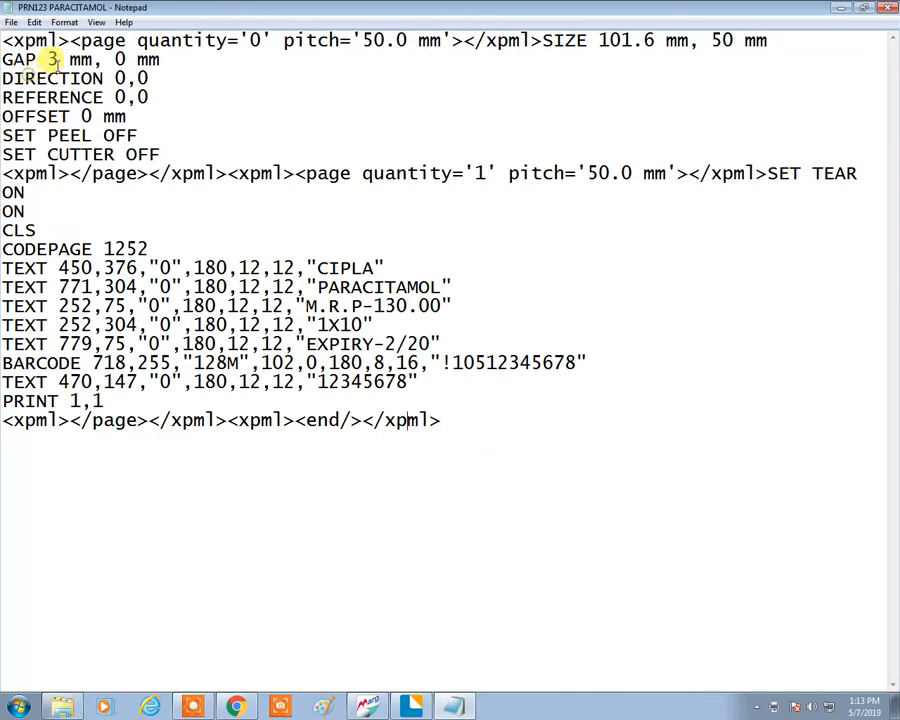
left_click(872, 8)
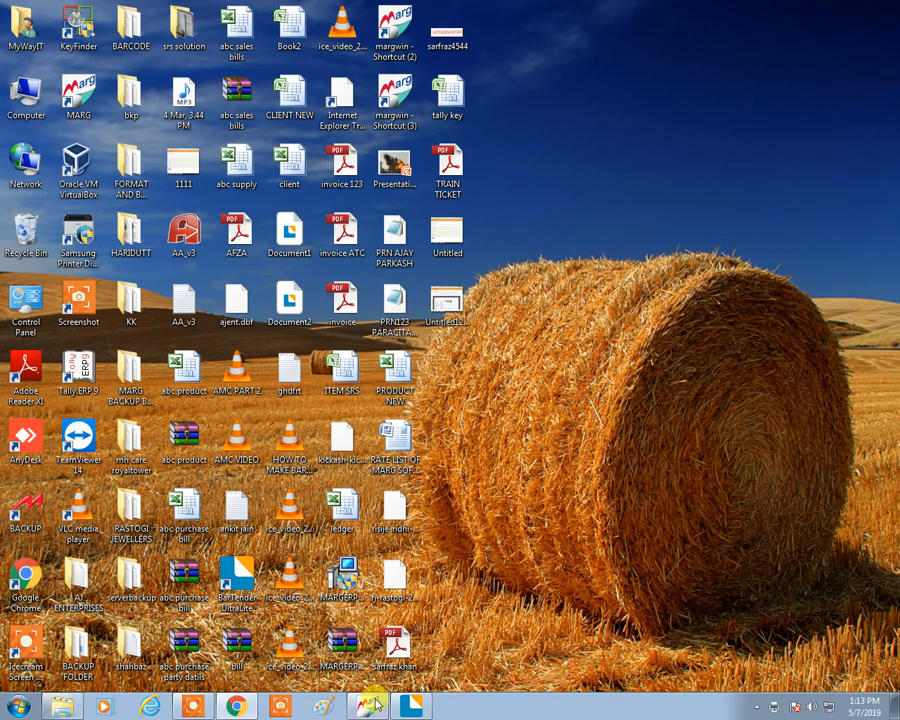